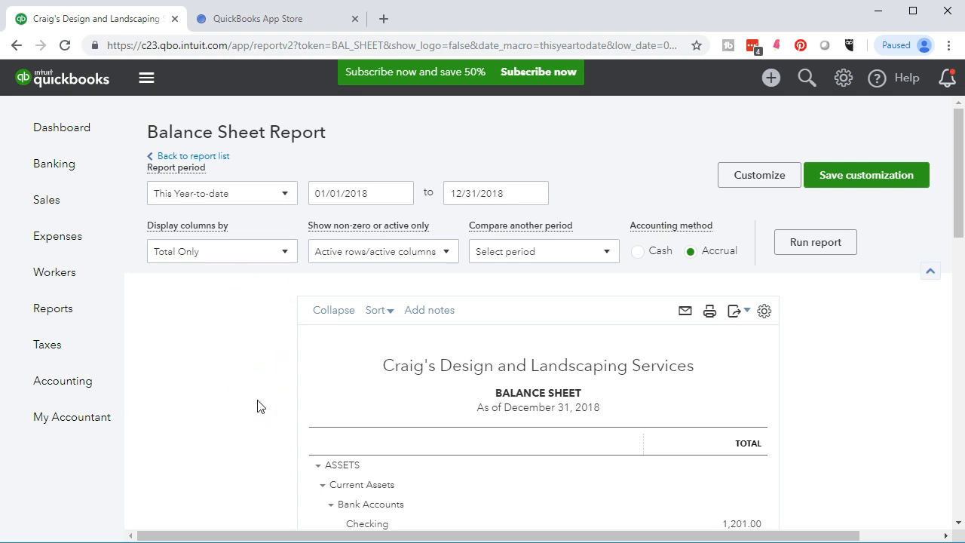
Collapse the Assets and the Liabilities and Equity sections of the balance sheet to compare their totals.
{"action": "scroll", "coordinate": [257, 406], "scroll_direction": "down", "scroll_amount": 3}
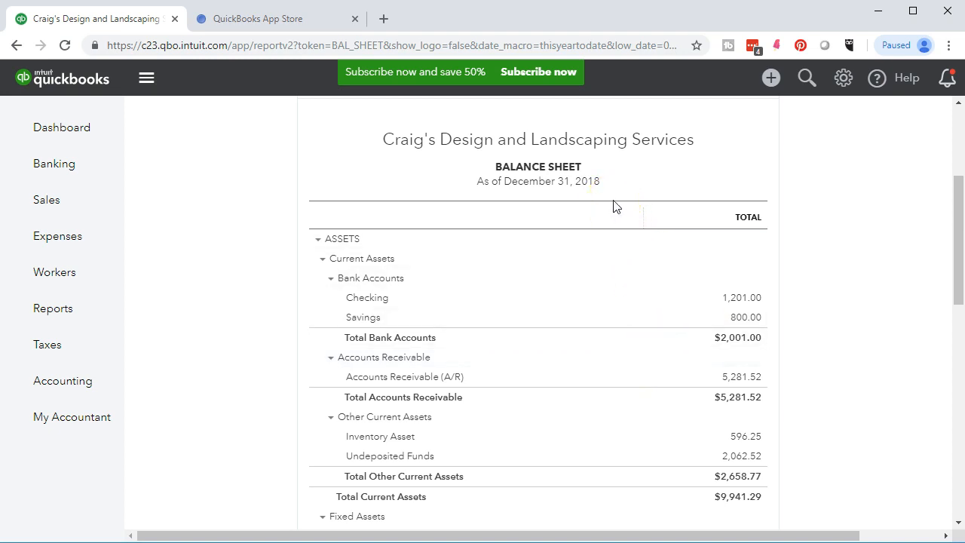
{"action": "scroll", "coordinate": [614, 206], "scroll_direction": "up", "scroll_amount": 3}
{"action": "scroll", "coordinate": [615, 205], "scroll_direction": "down", "scroll_amount": 4}
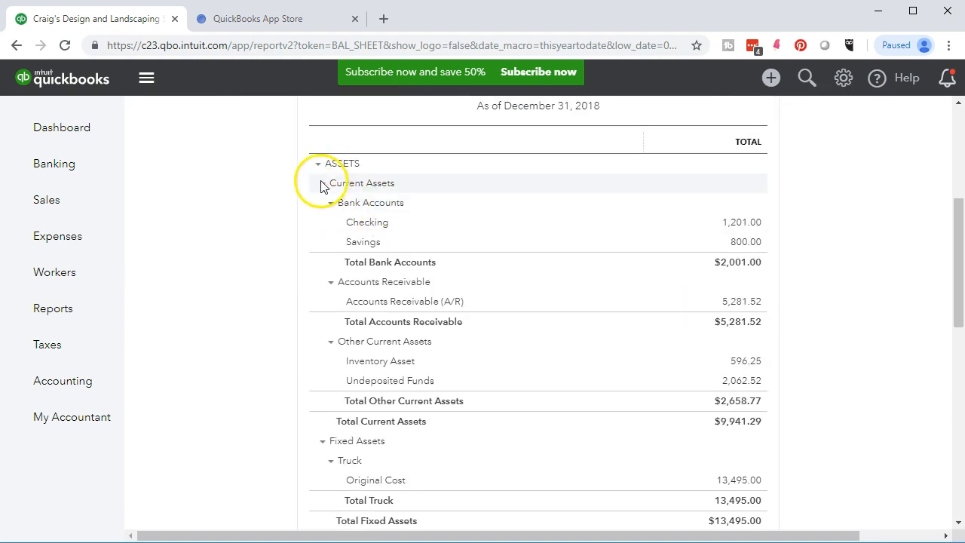
{"action": "left_click", "coordinate": [317, 167]}
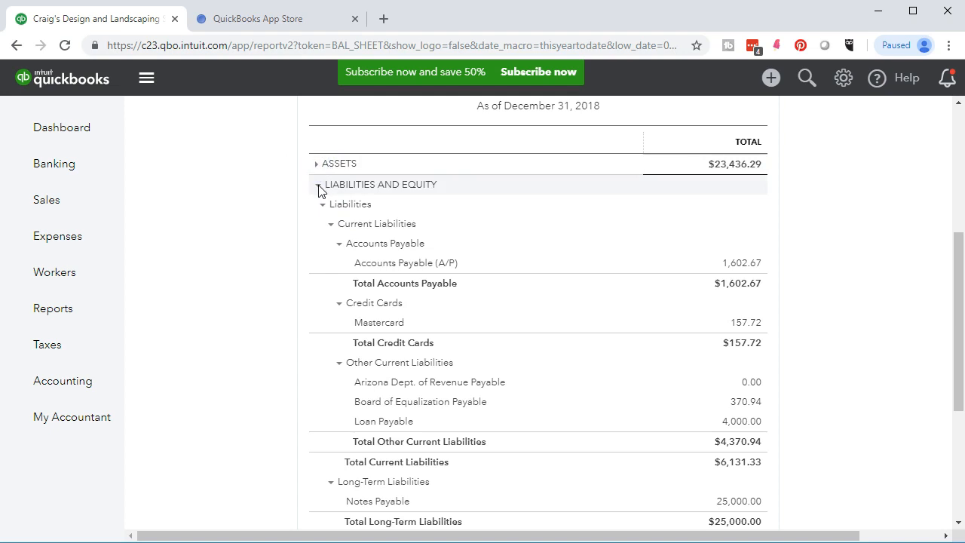
{"action": "left_click", "coordinate": [318, 187]}
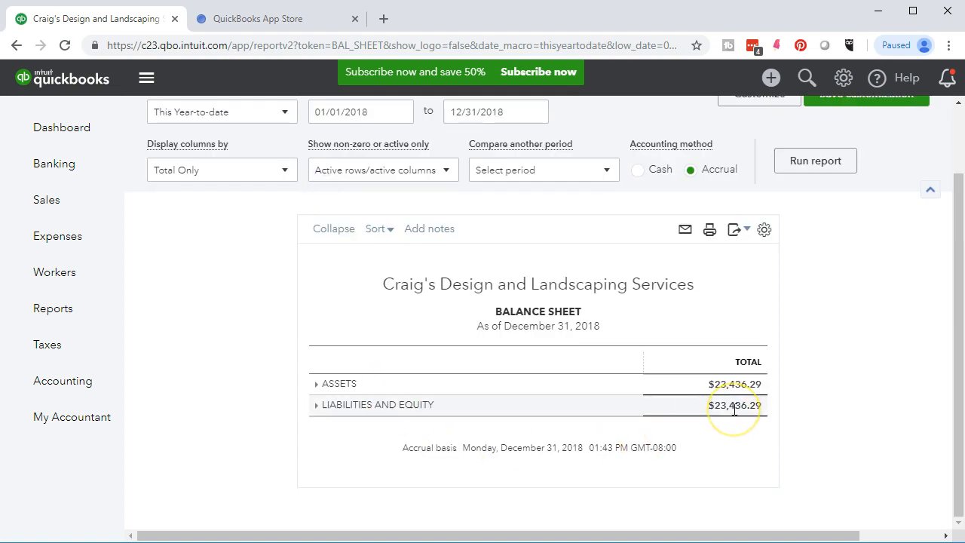
Run the balance sheet with a start date of 06/15/2018 and collapse its Assets and Liabilities and Equity sections.
{"action": "scroll", "coordinate": [468, 384], "scroll_direction": "up", "scroll_amount": 1}
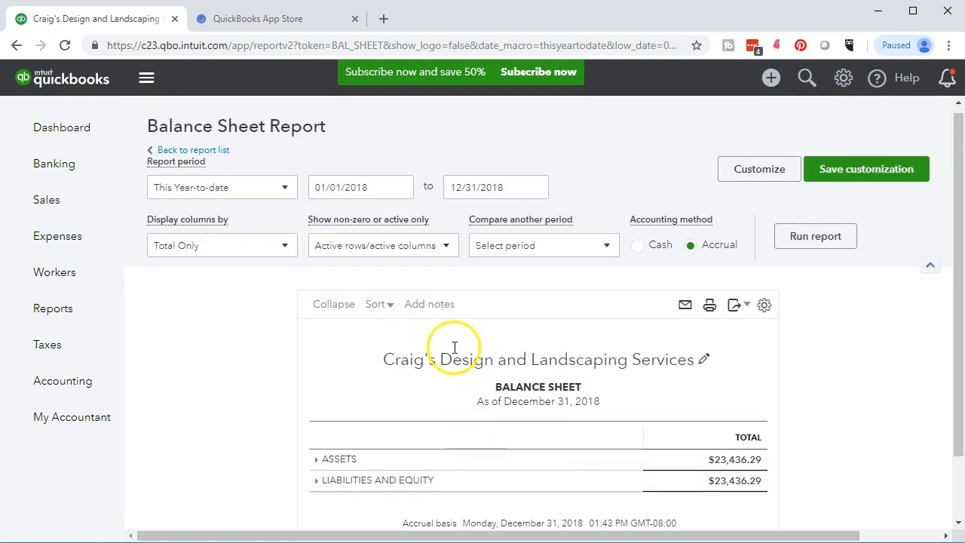
{"action": "left_click", "coordinate": [357, 180]}
{"action": "left_click_drag", "start_coordinate": [358, 179], "coordinate": [284, 171]}
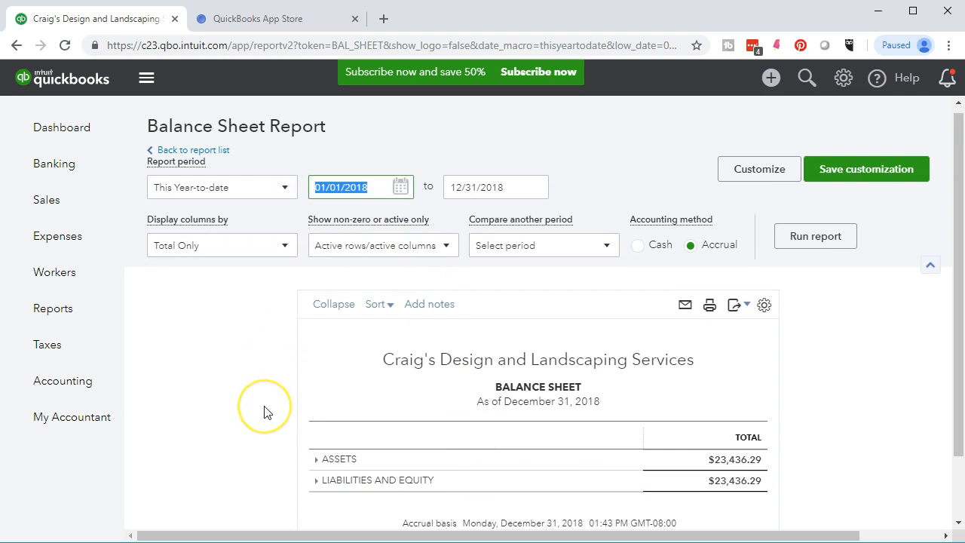
{"action": "type", "text": "061518"}
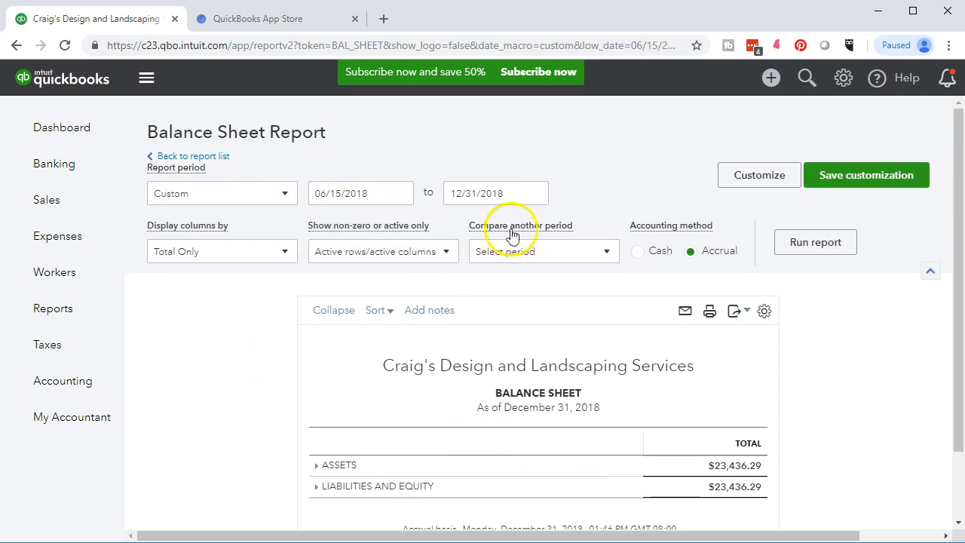
{"action": "left_click", "coordinate": [816, 243]}
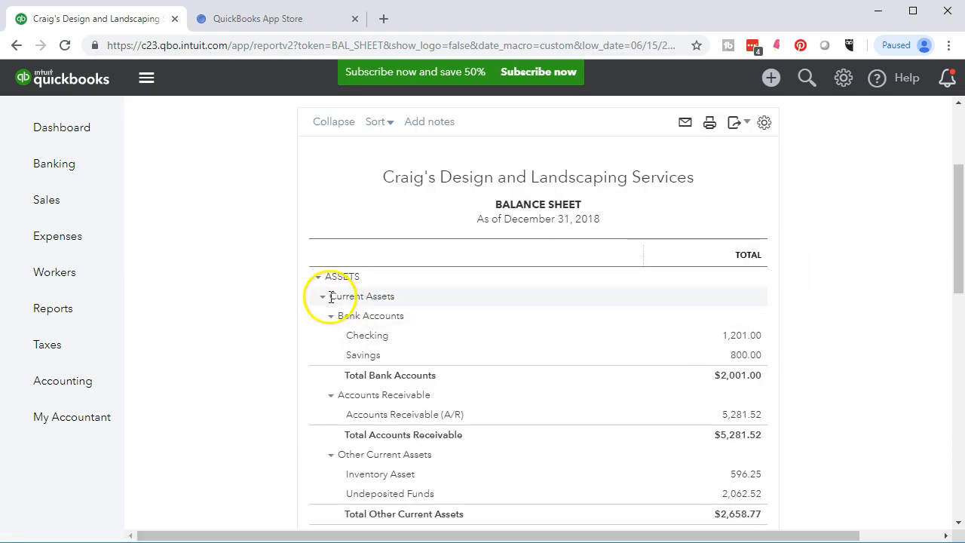
{"action": "left_click", "coordinate": [316, 277]}
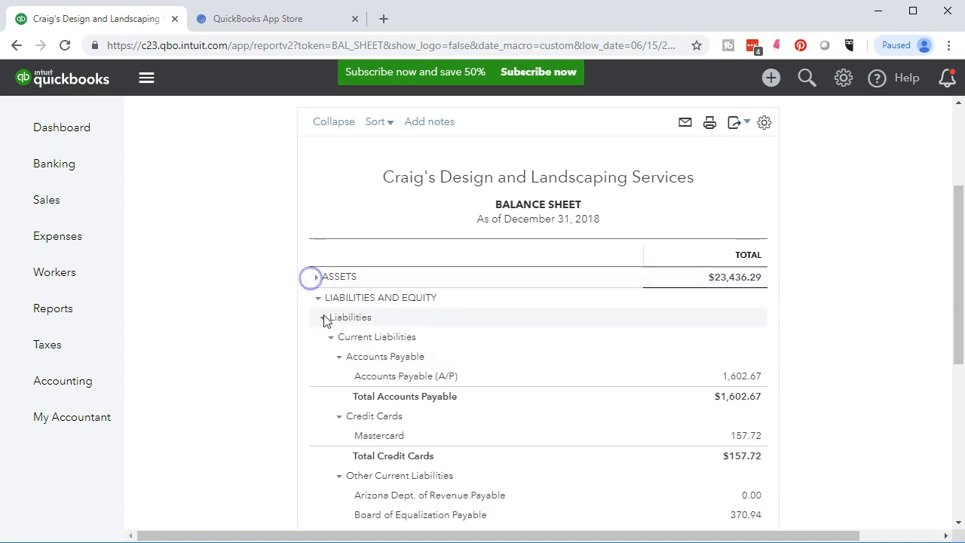
{"action": "left_click", "coordinate": [317, 298]}
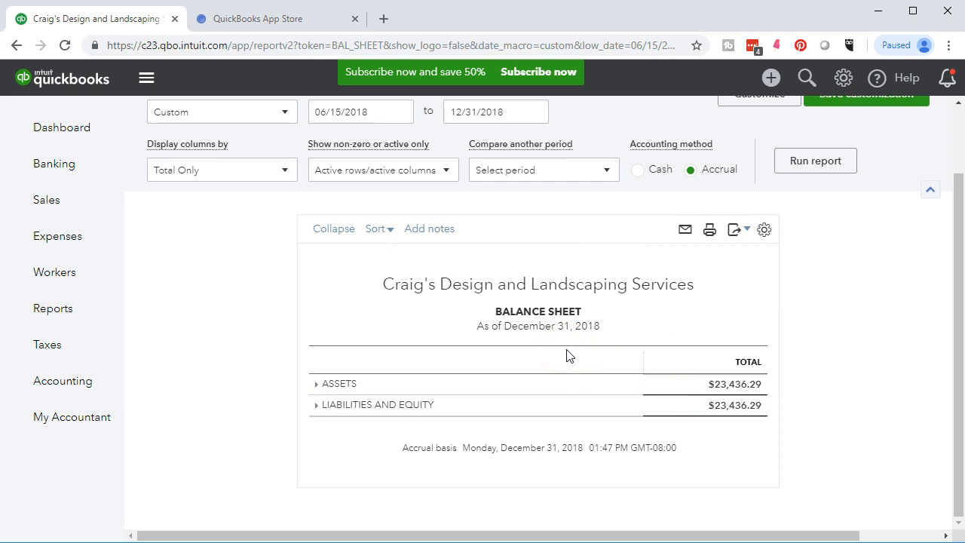
Set the balance sheet's start date to 01/01/2018, rerun the report and look over its accounts.
{"action": "left_click_drag", "start_coordinate": [382, 111], "coordinate": [298, 120]}
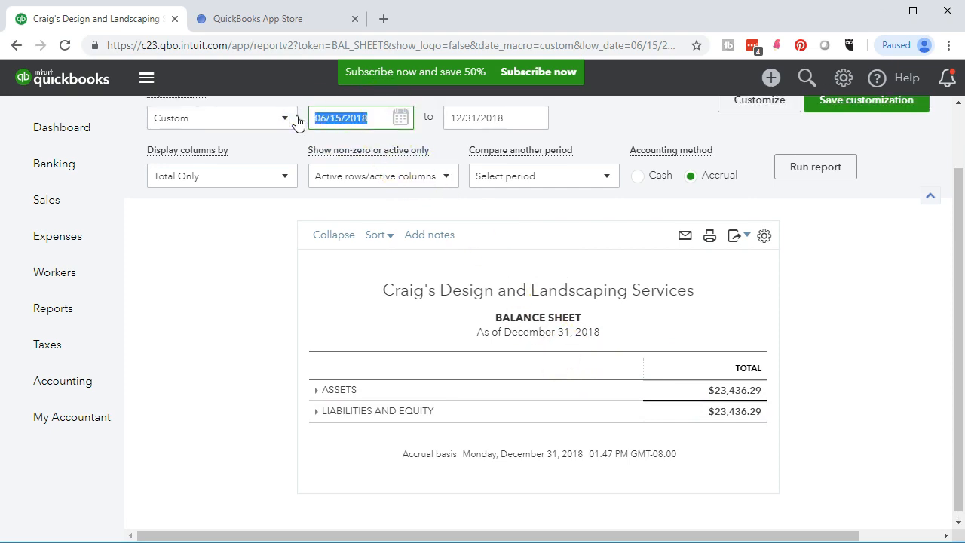
{"action": "type", "text": "010118"}
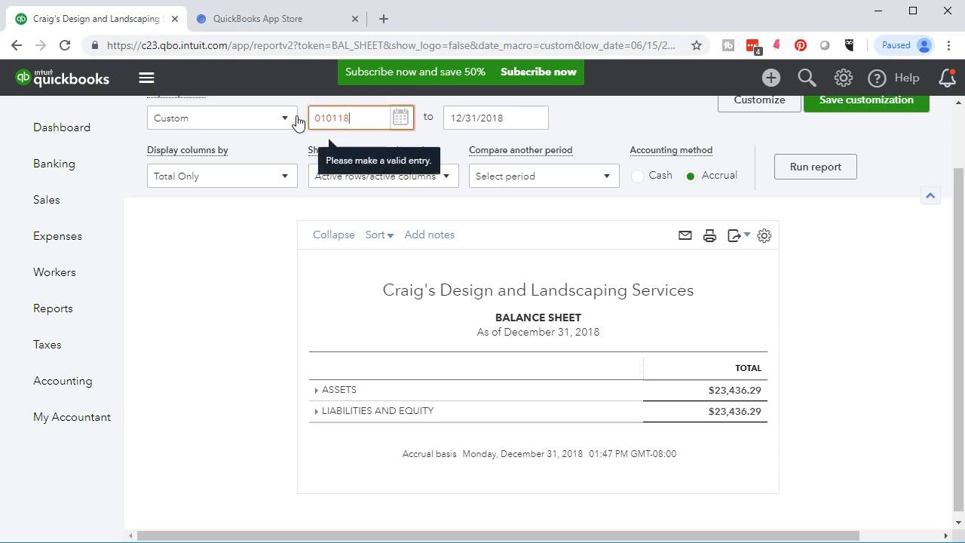
{"action": "key", "text": "Tab"}
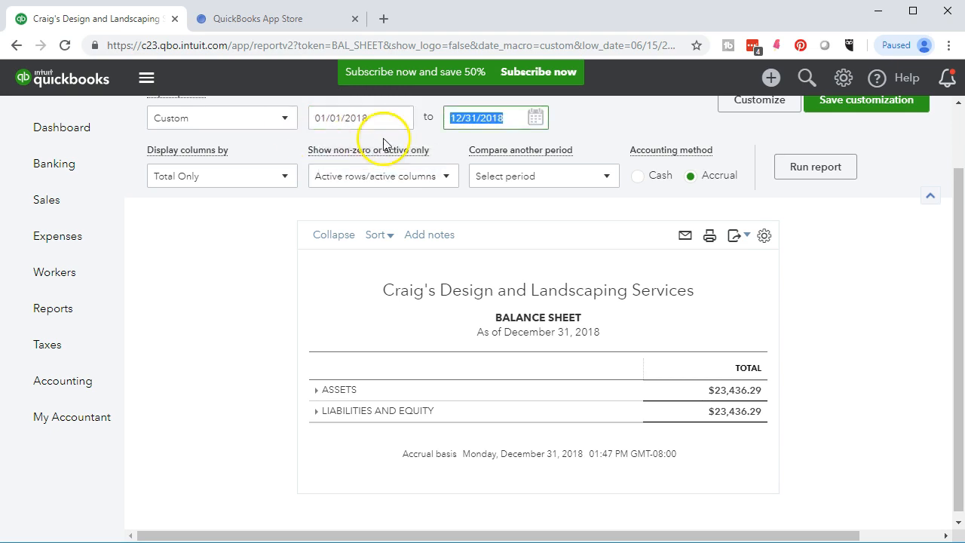
{"action": "left_click", "coordinate": [787, 168]}
{"action": "scroll", "coordinate": [722, 243], "scroll_direction": "down", "scroll_amount": 6}
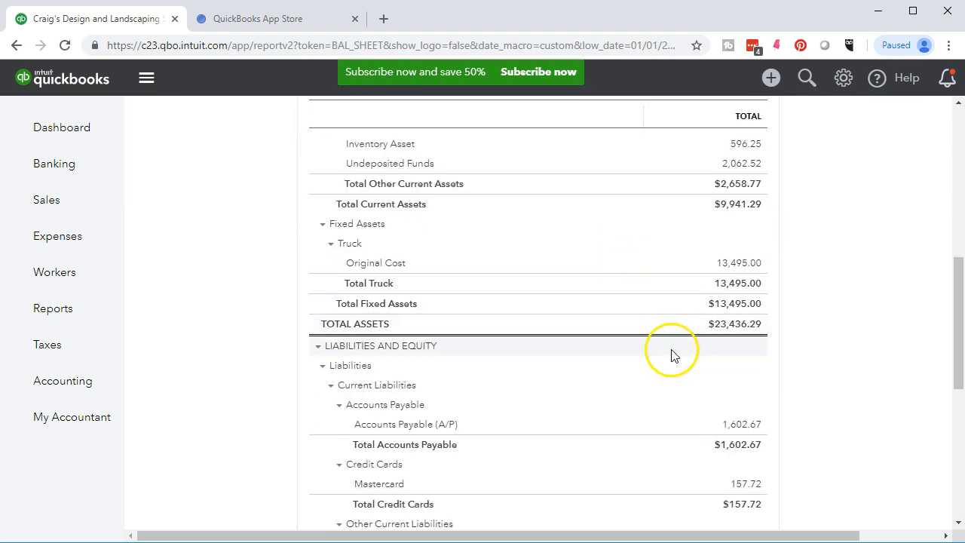
{"action": "scroll", "coordinate": [644, 391], "scroll_direction": "up", "scroll_amount": 5}
{"action": "scroll", "coordinate": [626, 392], "scroll_direction": "up", "scroll_amount": 2}
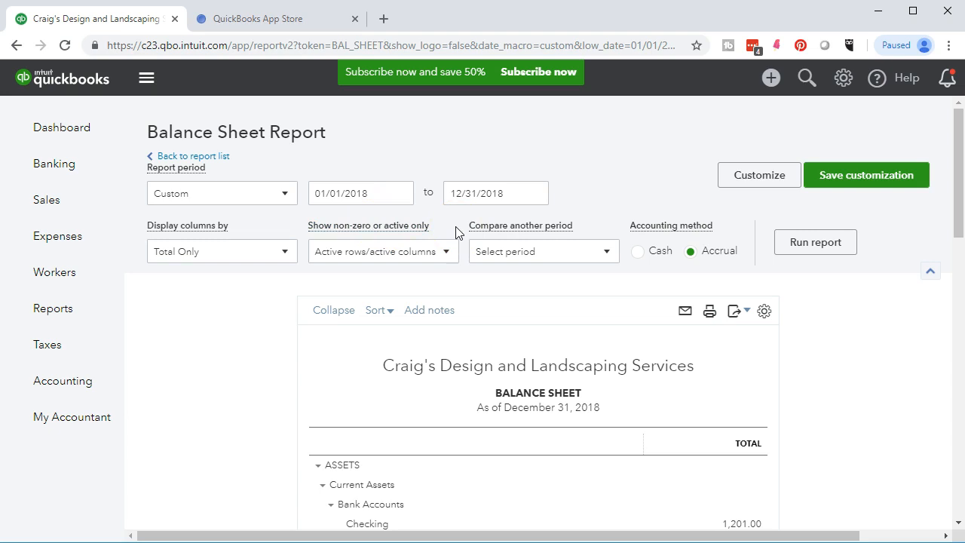
Open the transaction report behind the Checking account balance.
{"action": "scroll", "coordinate": [305, 465], "scroll_direction": "down", "scroll_amount": 1}
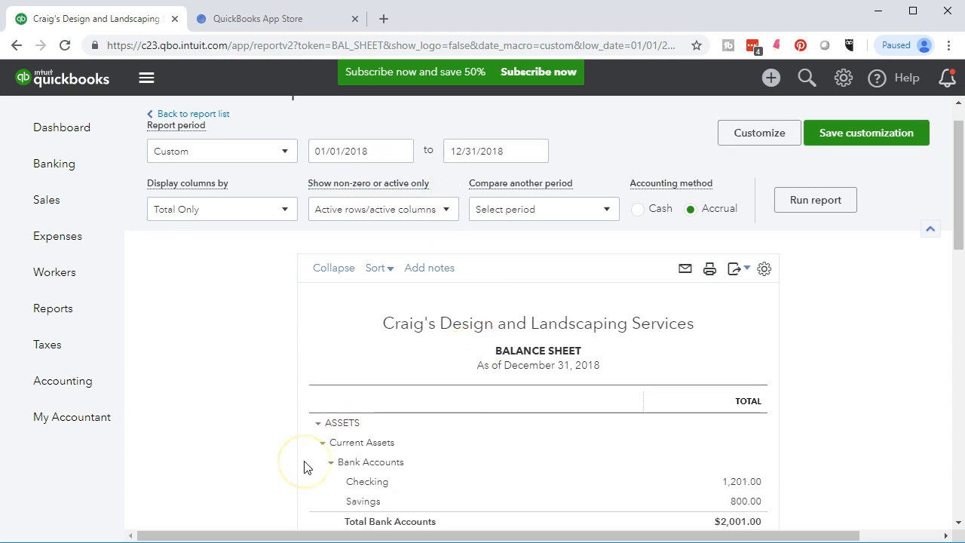
{"action": "scroll", "coordinate": [304, 468], "scroll_direction": "down", "scroll_amount": 3}
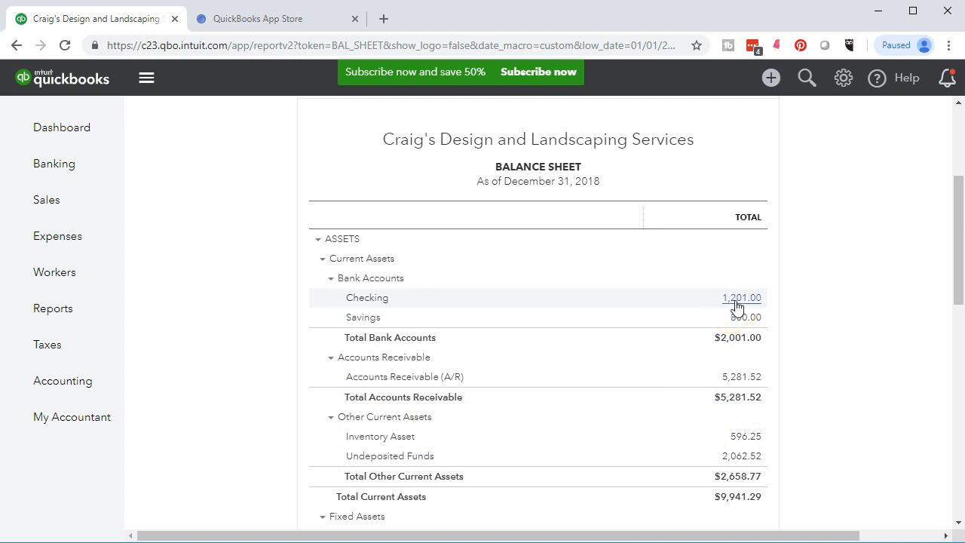
{"action": "left_click", "coordinate": [758, 305]}
{"action": "left_click", "coordinate": [754, 306]}
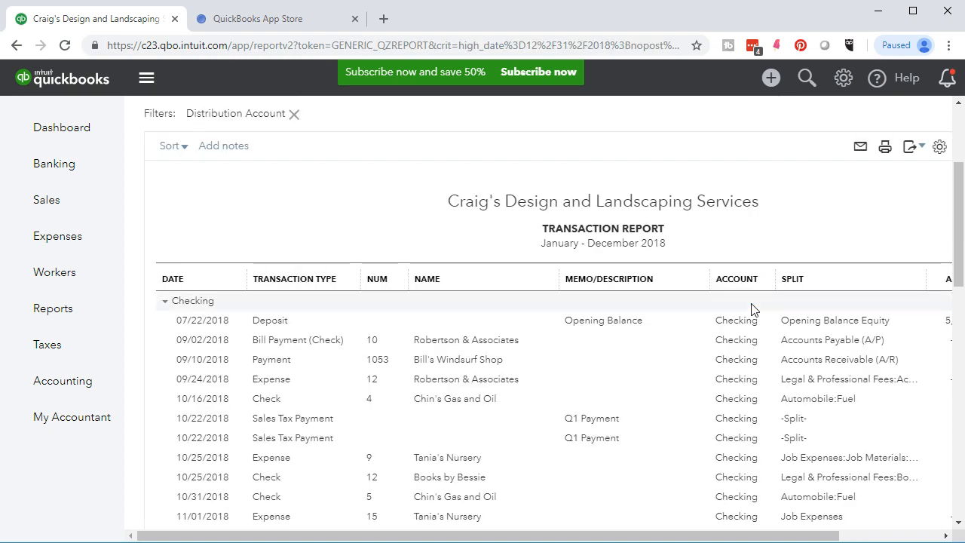
Review the list of Checking transactions for the year and return to the balance sheet.
{"action": "scroll", "coordinate": [391, 414], "scroll_direction": "down", "scroll_amount": 10}
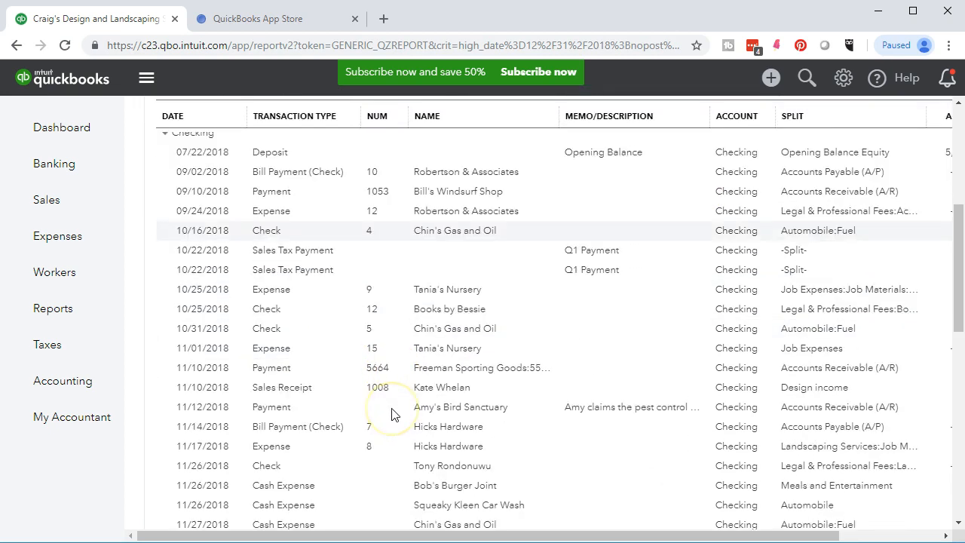
{"action": "scroll", "coordinate": [391, 414], "scroll_direction": "down", "scroll_amount": 5}
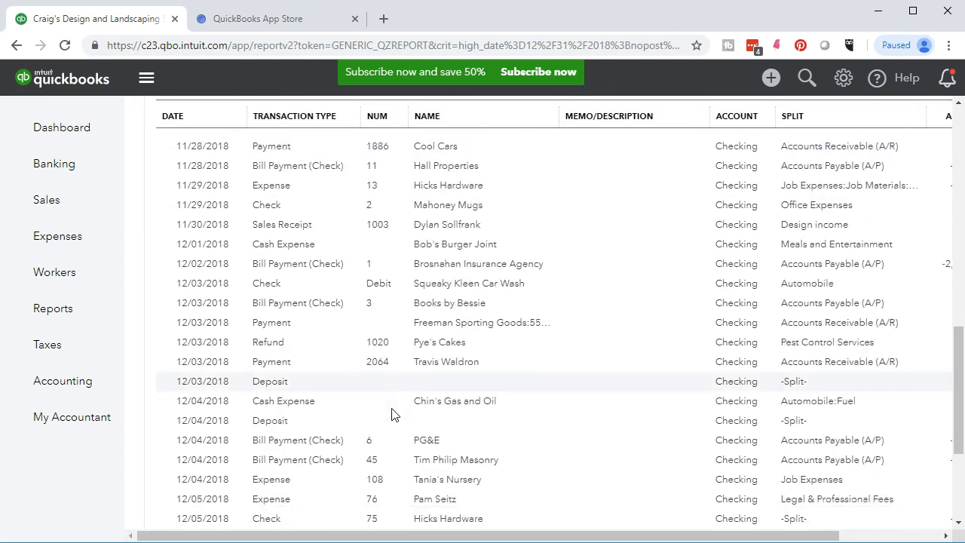
{"action": "scroll", "coordinate": [391, 414], "scroll_direction": "up", "scroll_amount": 6}
{"action": "scroll", "coordinate": [391, 413], "scroll_direction": "up", "scroll_amount": 8}
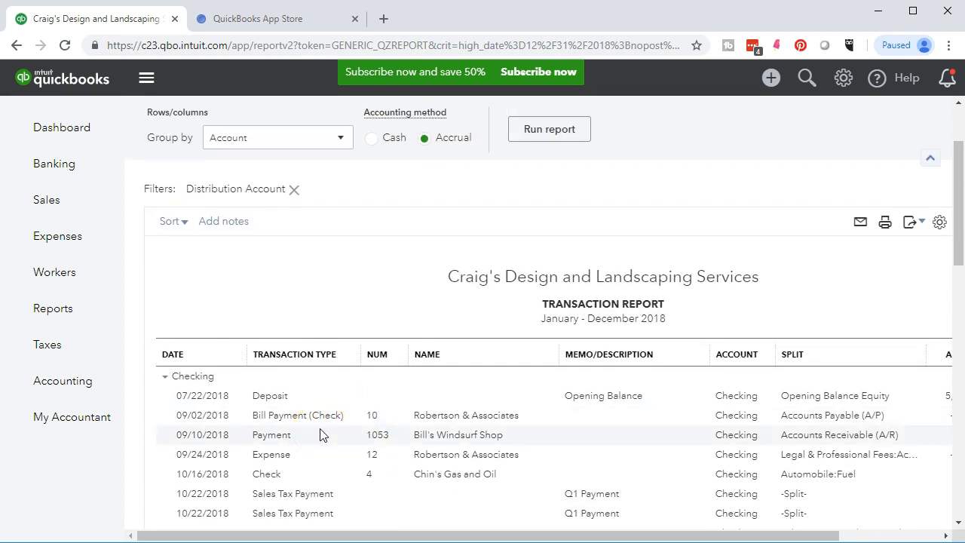
{"action": "scroll", "coordinate": [320, 434], "scroll_direction": "up", "scroll_amount": 2}
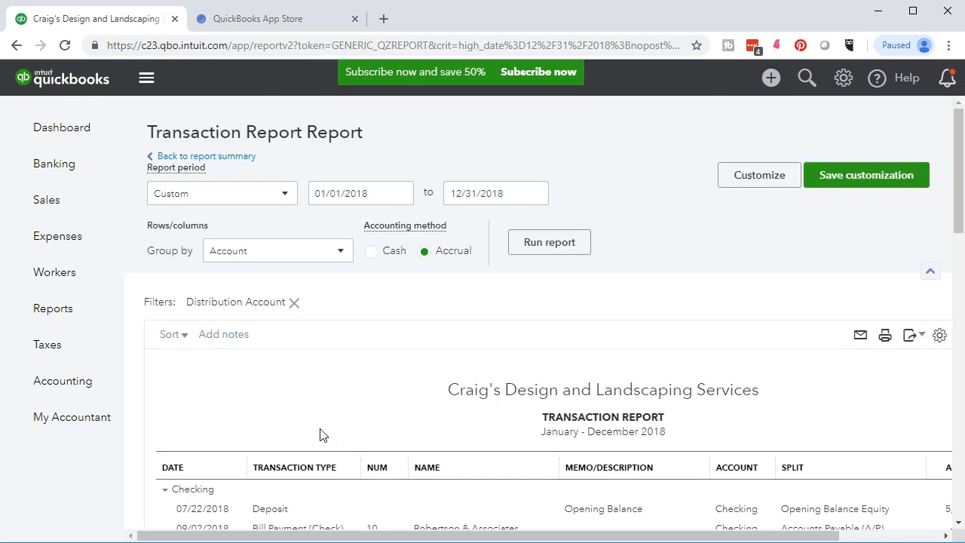
{"action": "left_click", "coordinate": [233, 158]}
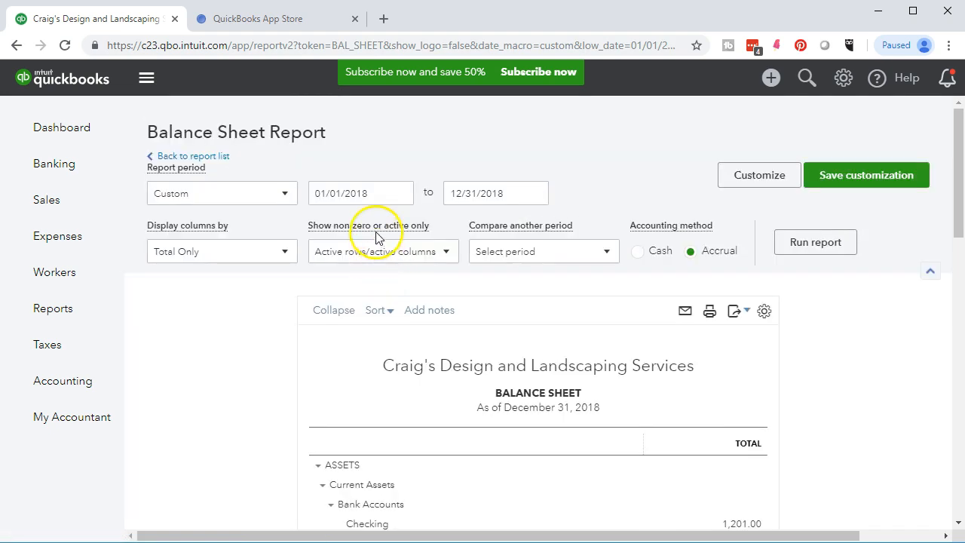
Set the balance sheet's start date to 12/31/2018 and rerun the report for that single day.
{"action": "left_click", "coordinate": [381, 193]}
{"action": "type", "text": "12/31/2018"}
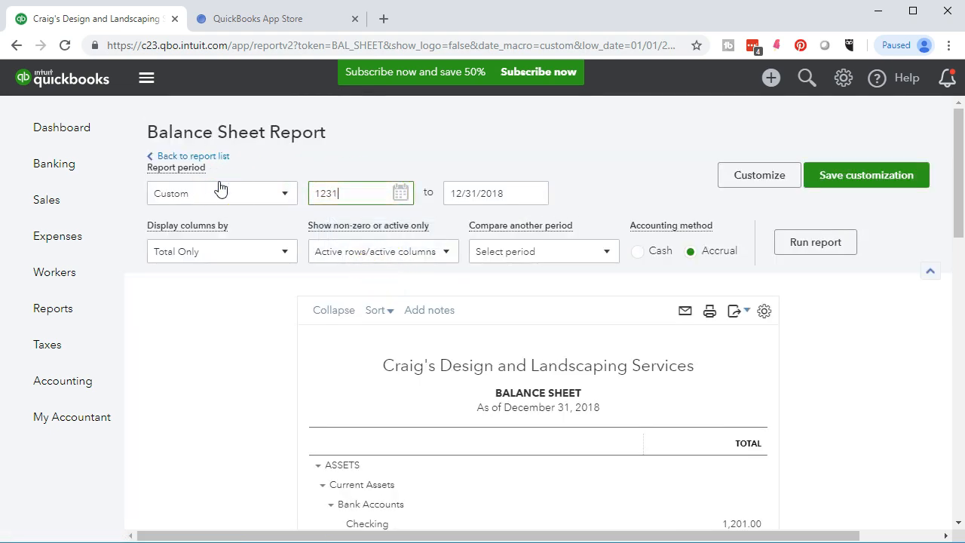
{"action": "key", "text": "Tab"}
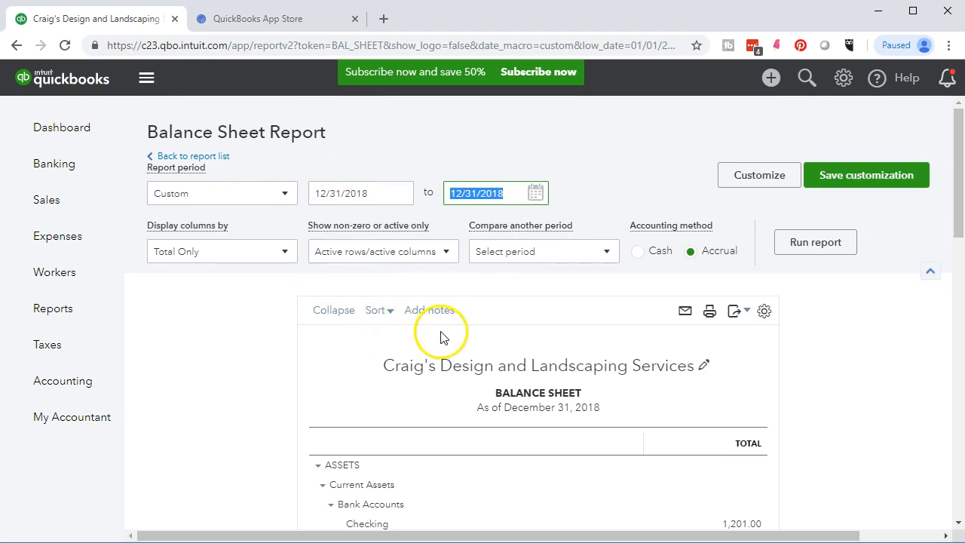
{"action": "left_click", "coordinate": [816, 243]}
Examine the Checking transaction report for the single-day period and return to the balance sheet.
{"action": "scroll", "coordinate": [819, 254], "scroll_direction": "down", "scroll_amount": 3}
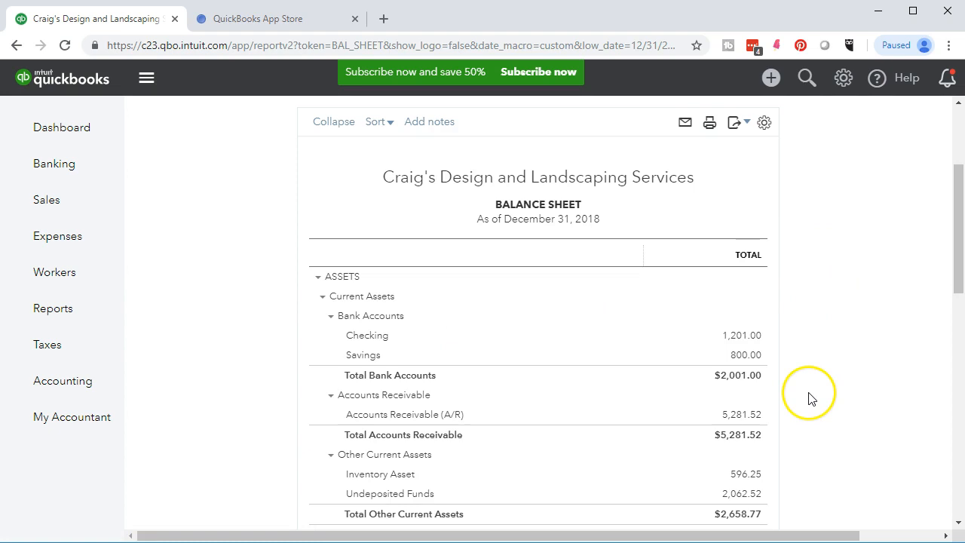
{"action": "left_click", "coordinate": [739, 339]}
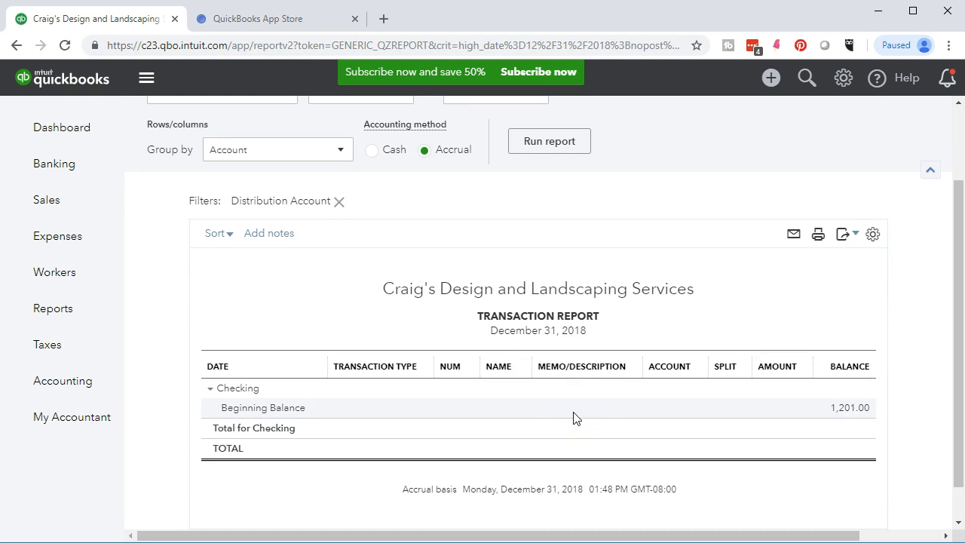
{"action": "scroll", "coordinate": [573, 418], "scroll_direction": "up", "scroll_amount": 2}
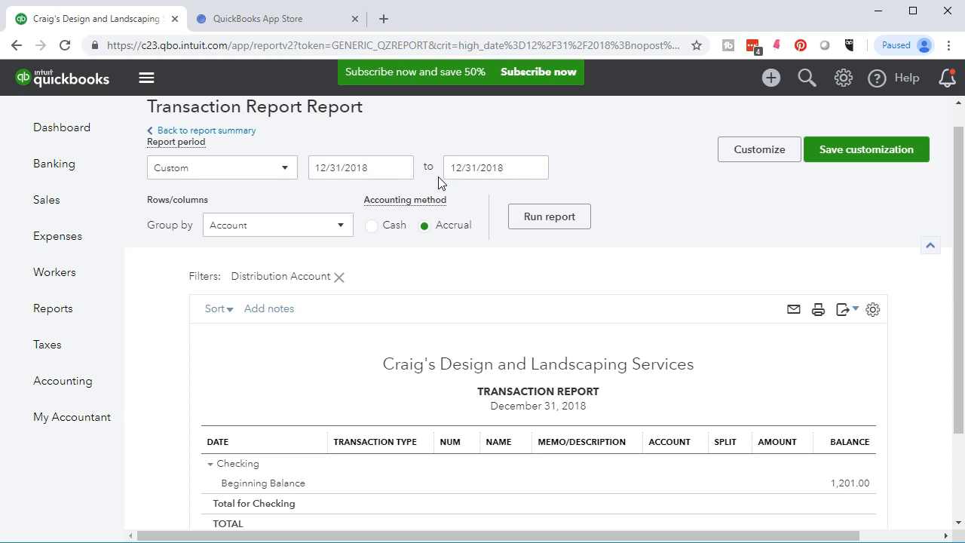
{"action": "left_click", "coordinate": [239, 133]}
{"action": "scroll", "coordinate": [280, 172], "scroll_direction": "down", "scroll_amount": 2}
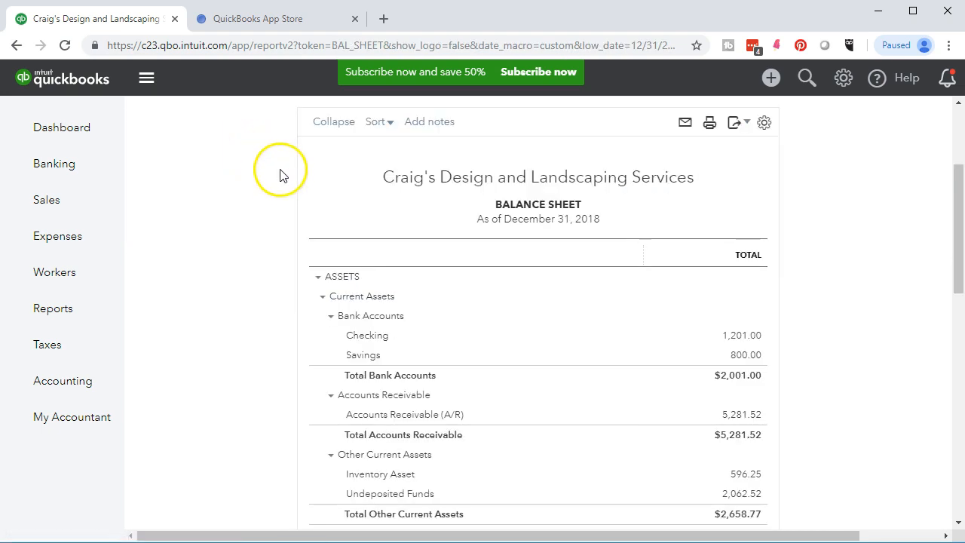
{"action": "scroll", "coordinate": [270, 259], "scroll_direction": "up", "scroll_amount": 3}
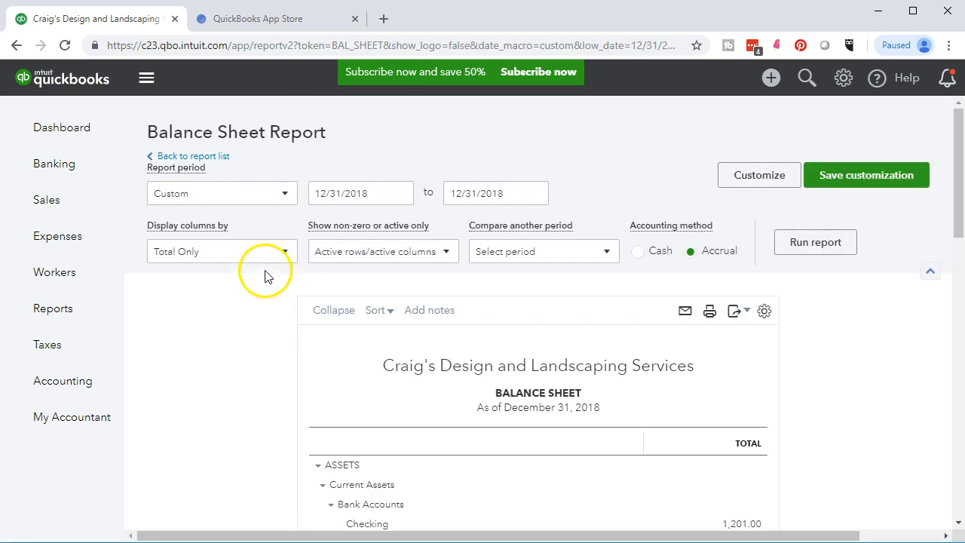
Restore the balance sheet's start date to 01/01/2018 and rerun the report.
{"action": "left_click", "coordinate": [287, 196]}
{"action": "left_click", "coordinate": [287, 196]}
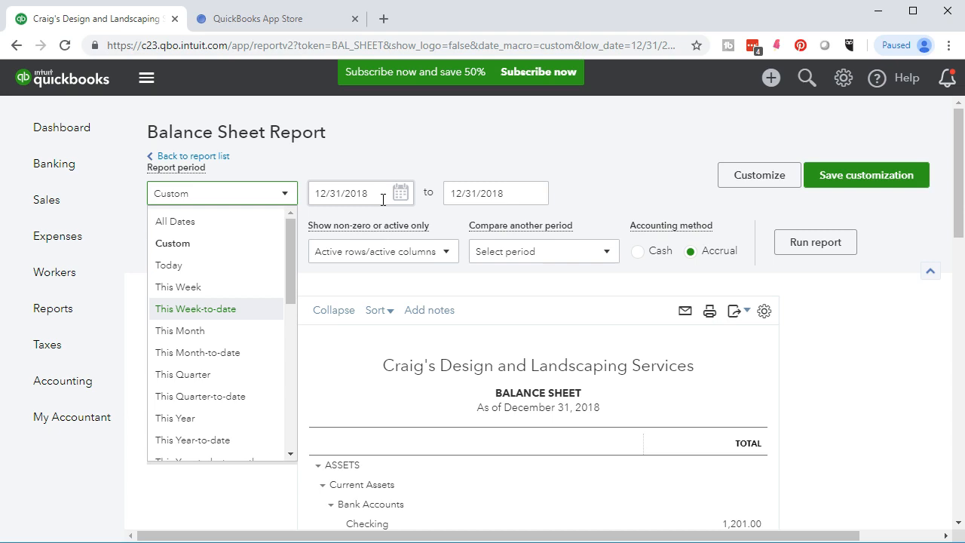
{"action": "left_click_drag", "start_coordinate": [383, 200], "coordinate": [313, 194]}
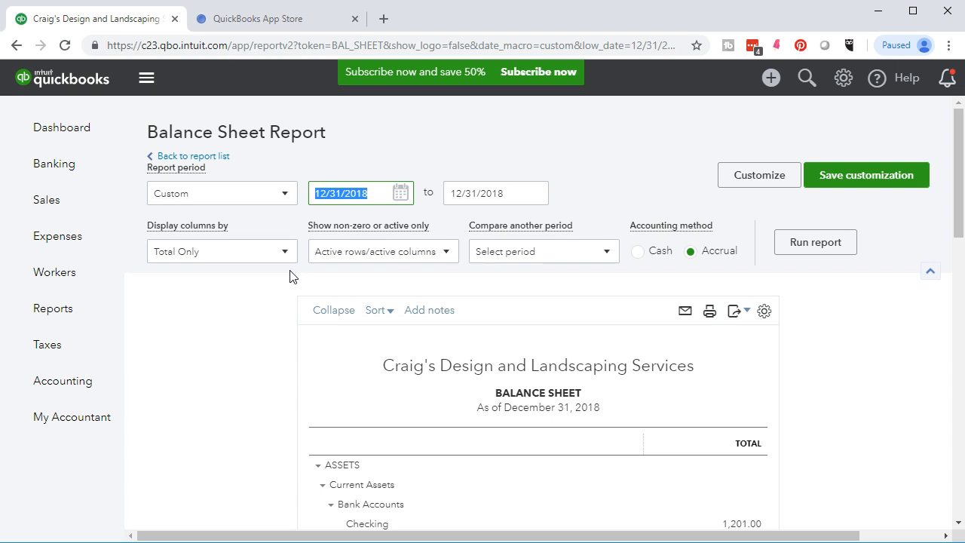
{"action": "type", "text": "01"}
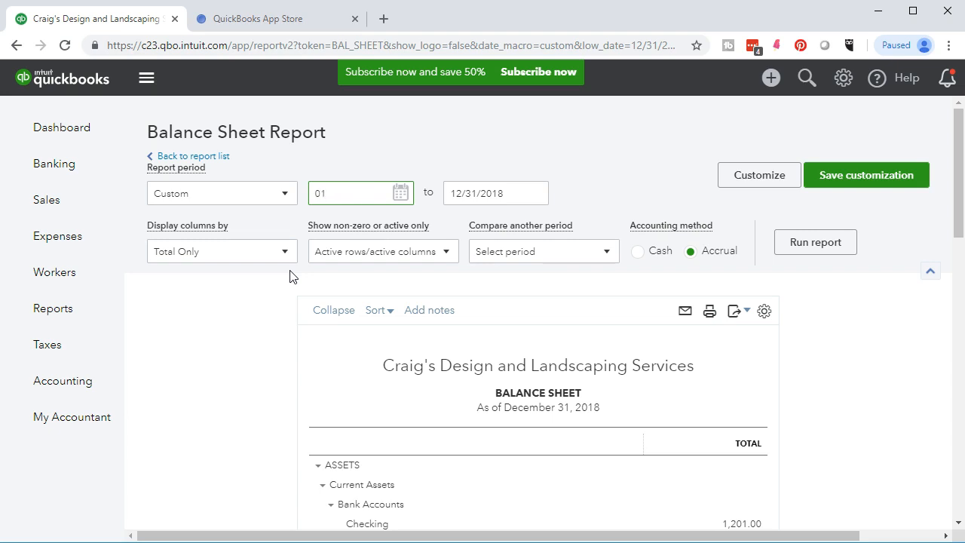
{"action": "type", "text": "0118"}
{"action": "key", "text": "Tab"}
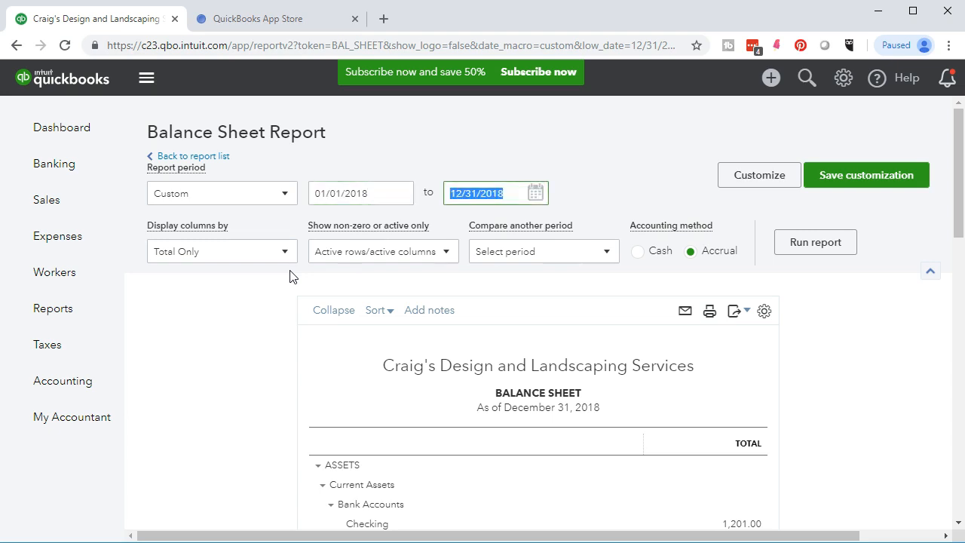
{"action": "left_click", "coordinate": [788, 255]}
{"action": "scroll", "coordinate": [655, 319], "scroll_direction": "down", "scroll_amount": 3}
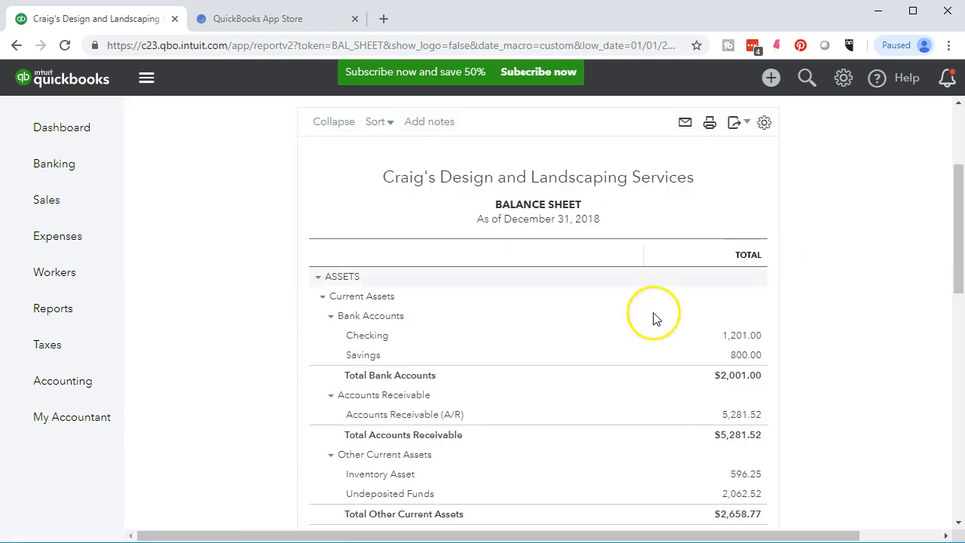
Display the balance sheet's columns by Months, rerun the report and look across the columns to December 2018.
{"action": "scroll", "coordinate": [354, 395], "scroll_direction": "up", "scroll_amount": 3}
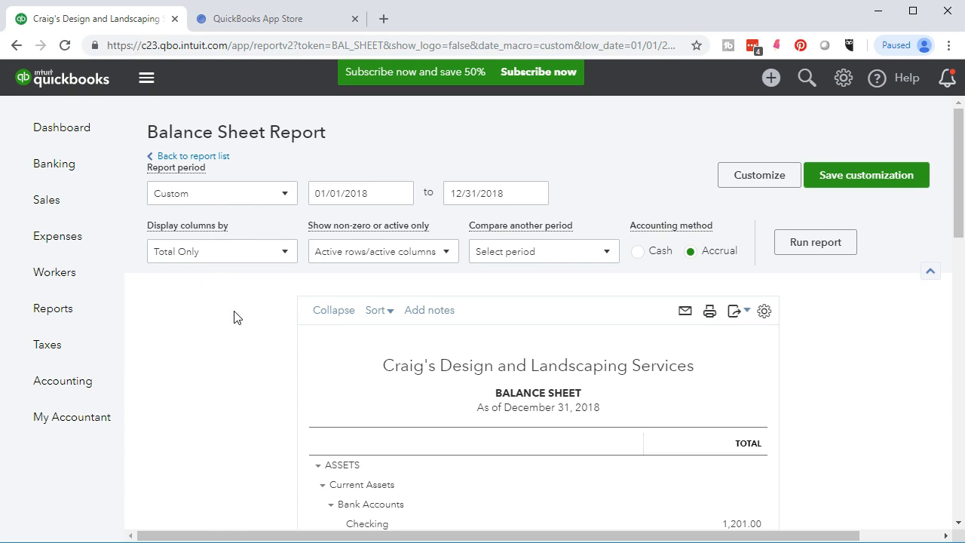
{"action": "scroll", "coordinate": [419, 400], "scroll_direction": "down", "scroll_amount": 1}
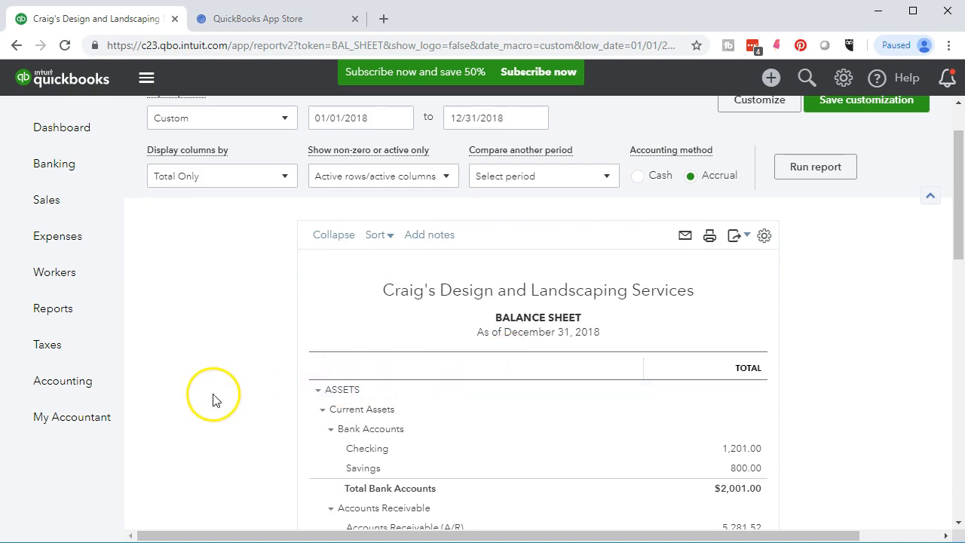
{"action": "scroll", "coordinate": [211, 399], "scroll_direction": "up", "scroll_amount": 1}
{"action": "left_click", "coordinate": [282, 254]}
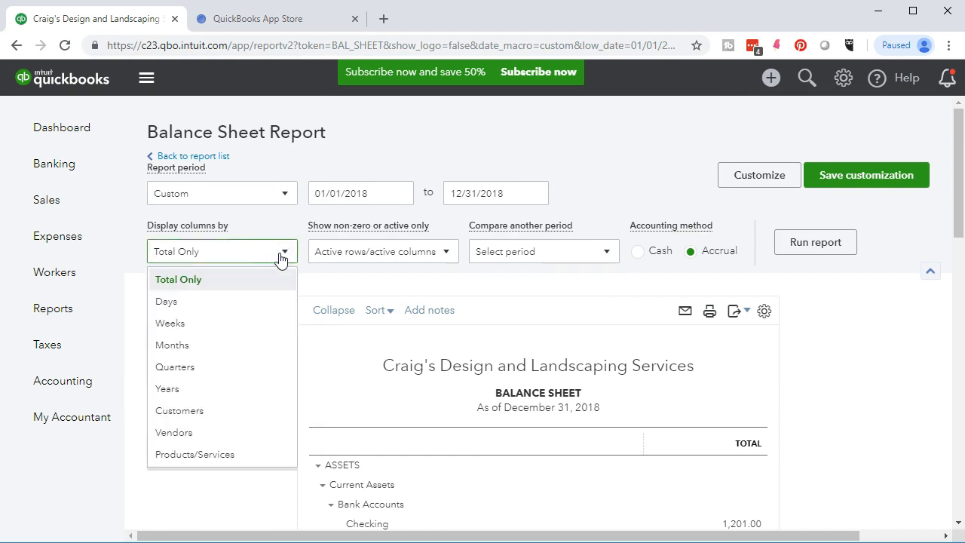
{"action": "left_click", "coordinate": [234, 344]}
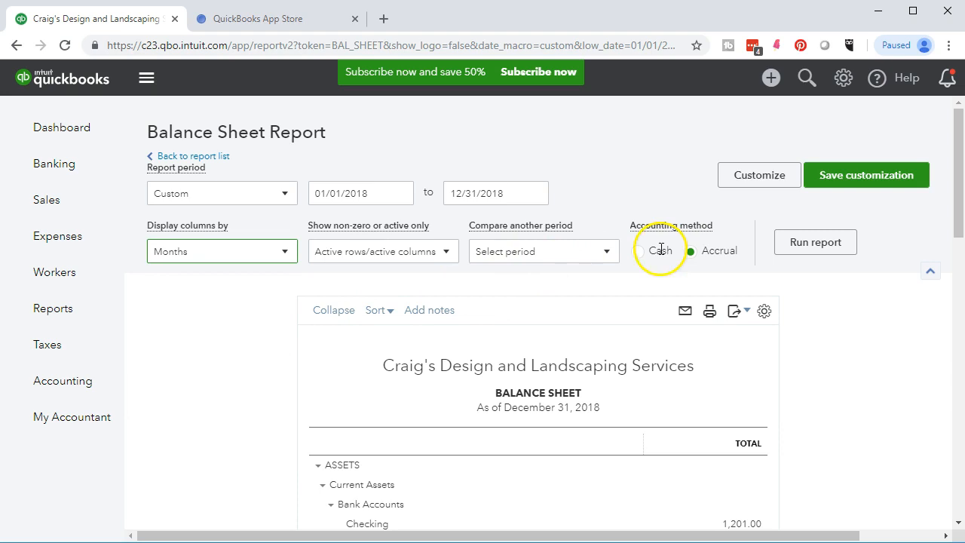
{"action": "left_click", "coordinate": [789, 256]}
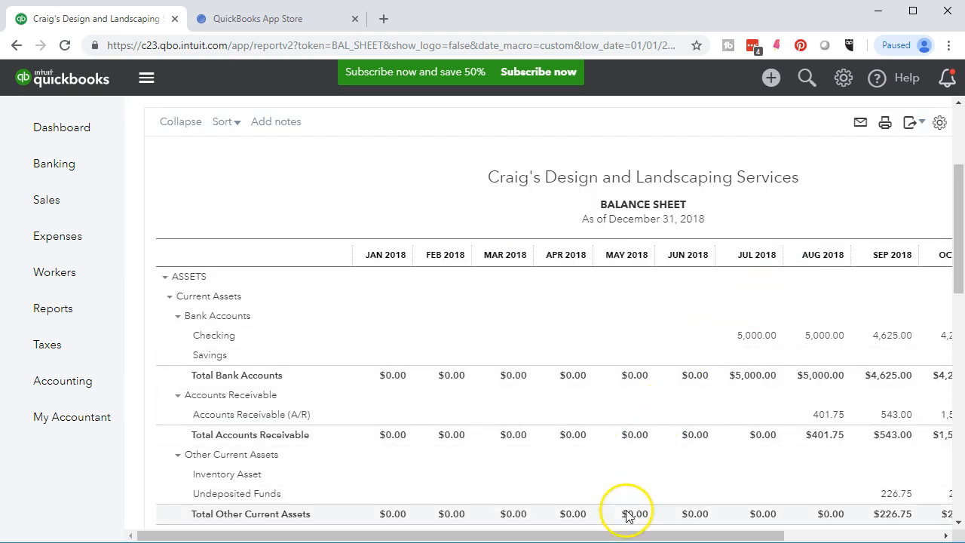
{"action": "left_click_drag", "start_coordinate": [621, 536], "coordinate": [891, 534]}
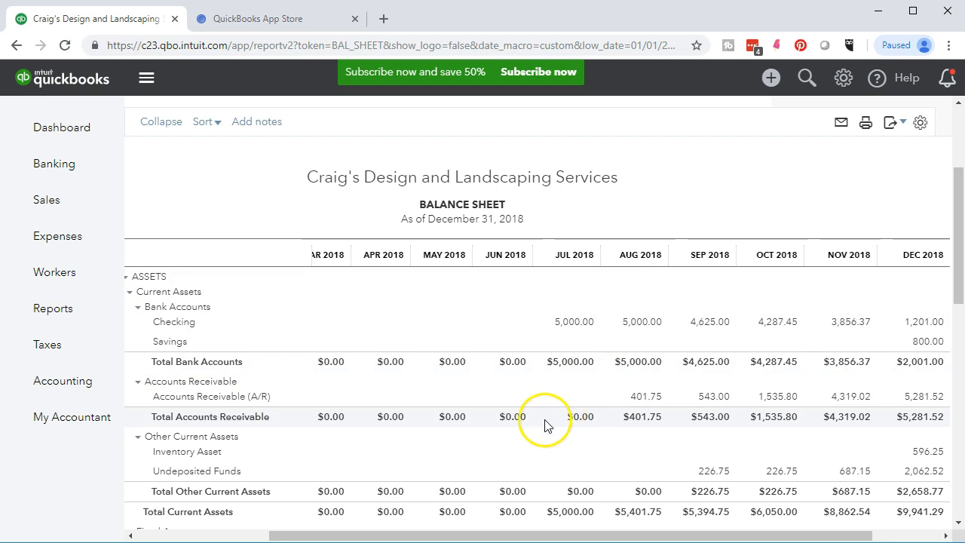
Set the balance sheet's start date to 07/01/2018 and rerun the monthly report.
{"action": "scroll", "coordinate": [532, 431], "scroll_direction": "up", "scroll_amount": 3}
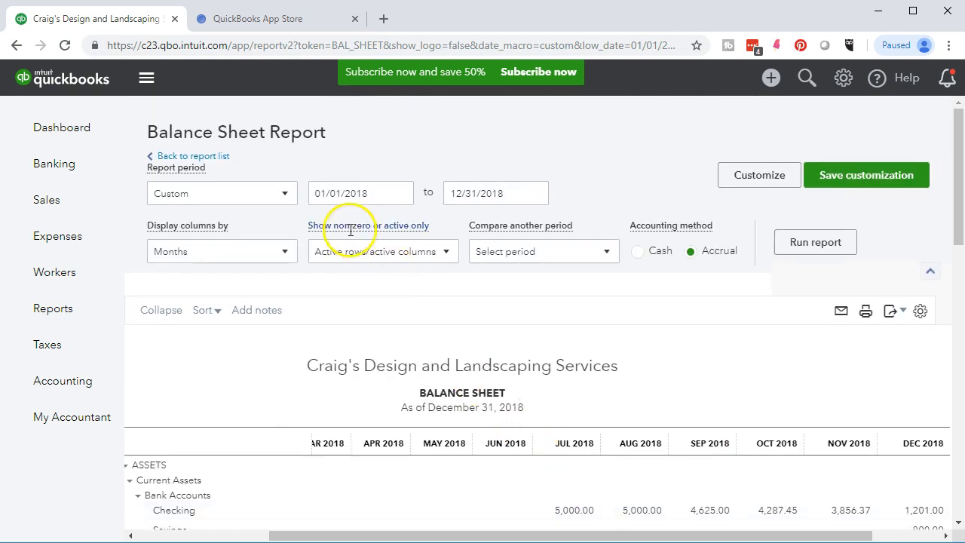
{"action": "scroll", "coordinate": [404, 383], "scroll_direction": "down", "scroll_amount": 1}
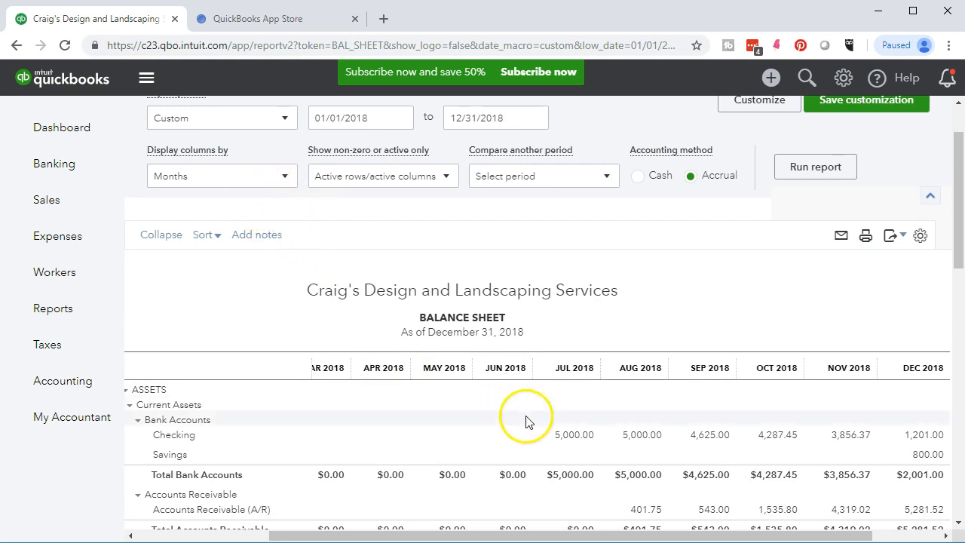
{"action": "left_click", "coordinate": [392, 118]}
{"action": "scroll", "coordinate": [301, 113], "scroll_direction": "up", "scroll_amount": 1}
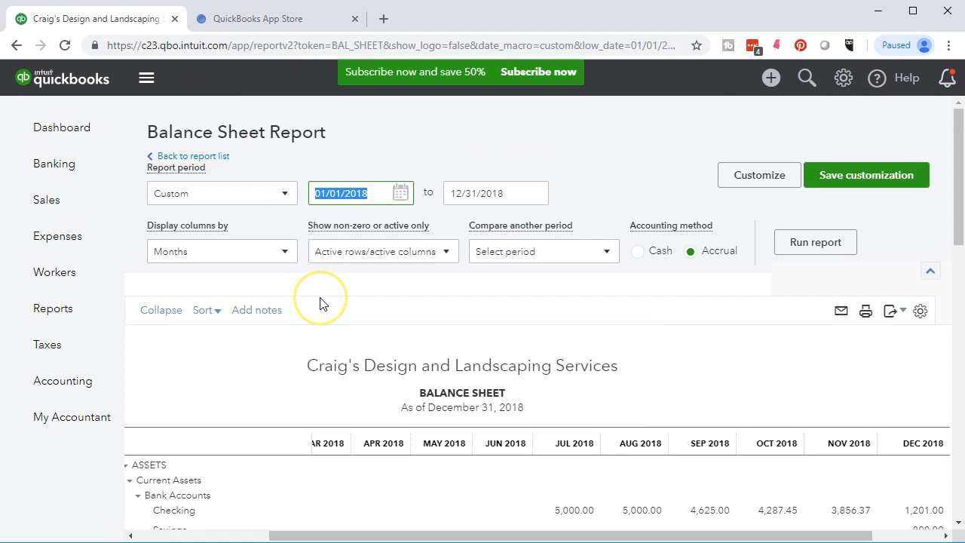
{"action": "type", "text": "Ju"}
{"action": "key", "text": "BackSpace"}
{"action": "key", "text": "BackSpace"}
{"action": "type", "text": "070118"}
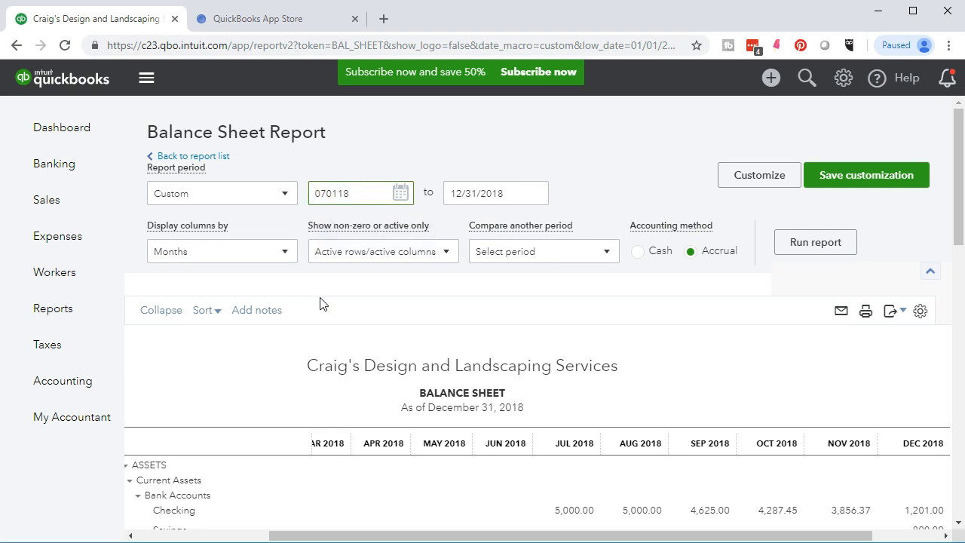
{"action": "key", "text": "Tab"}
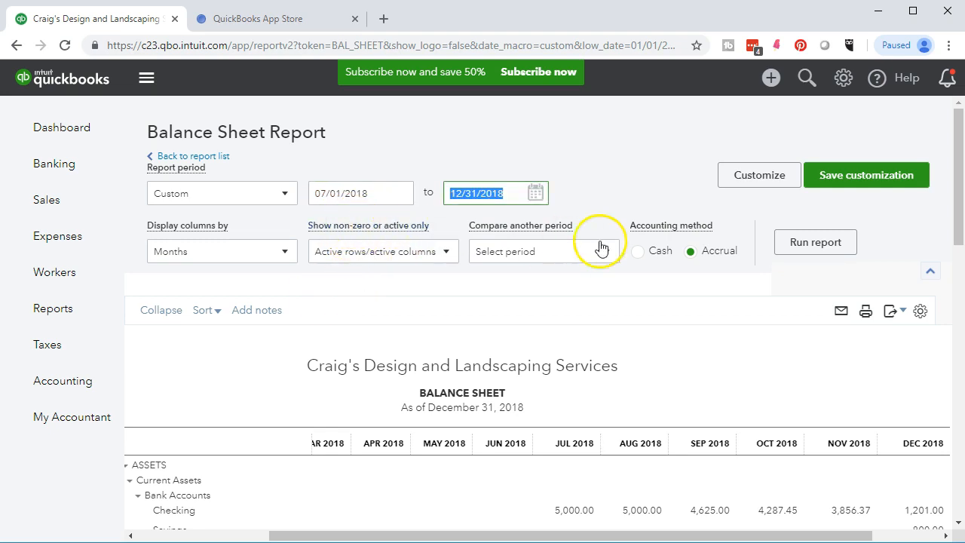
{"action": "left_click", "coordinate": [788, 252]}
{"action": "scroll", "coordinate": [791, 252], "scroll_direction": "down", "scroll_amount": 3}
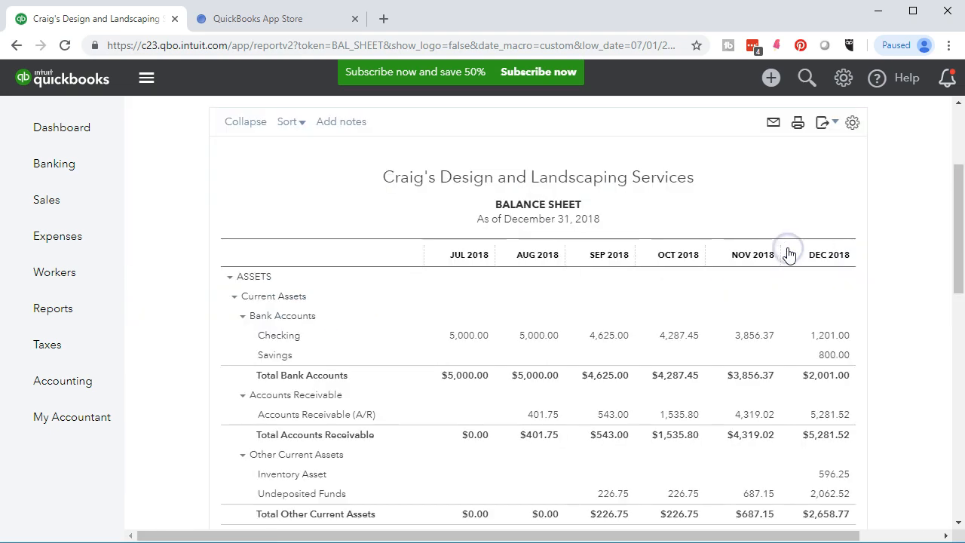
Switch the balance sheet's column display back to Total Only and rerun the report.
{"action": "scroll", "coordinate": [512, 387], "scroll_direction": "up", "scroll_amount": 1}
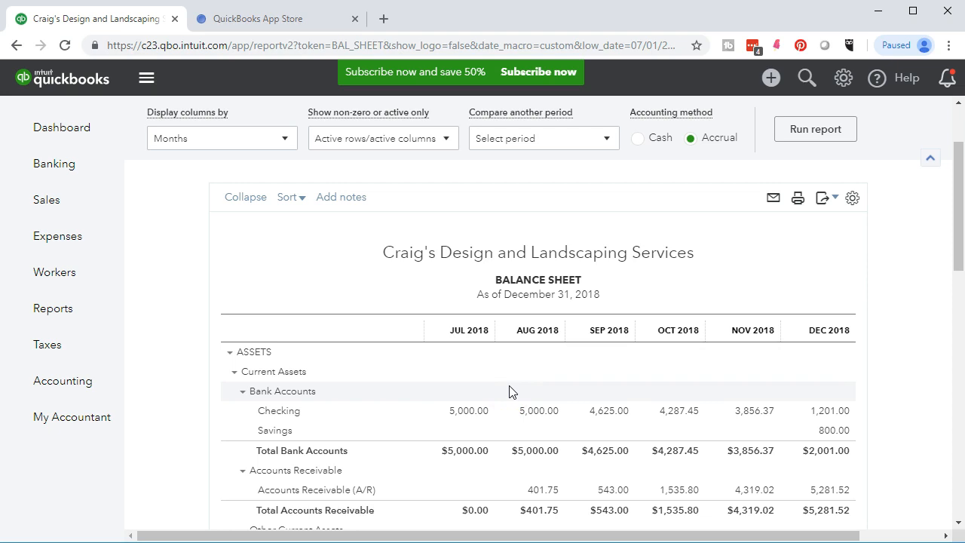
{"action": "left_click", "coordinate": [285, 143]}
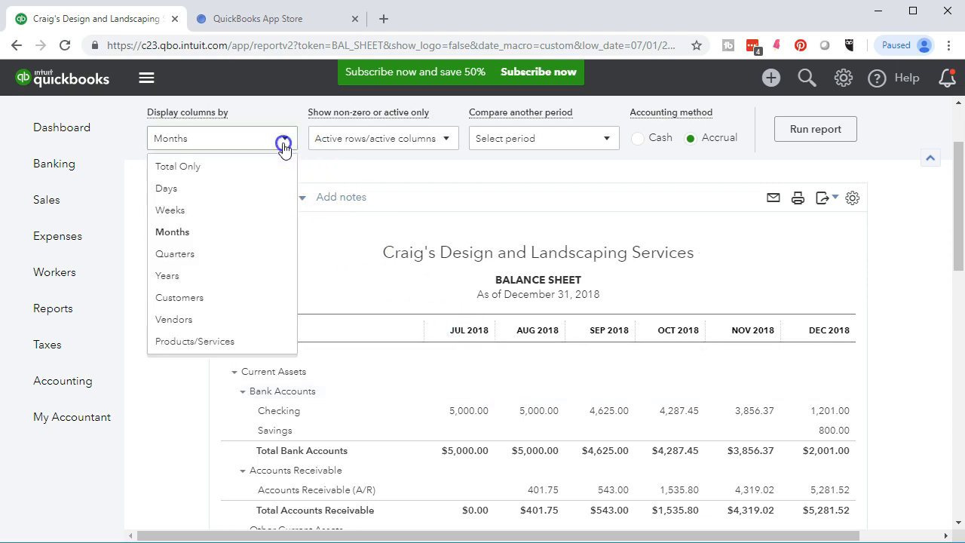
{"action": "left_click", "coordinate": [219, 276]}
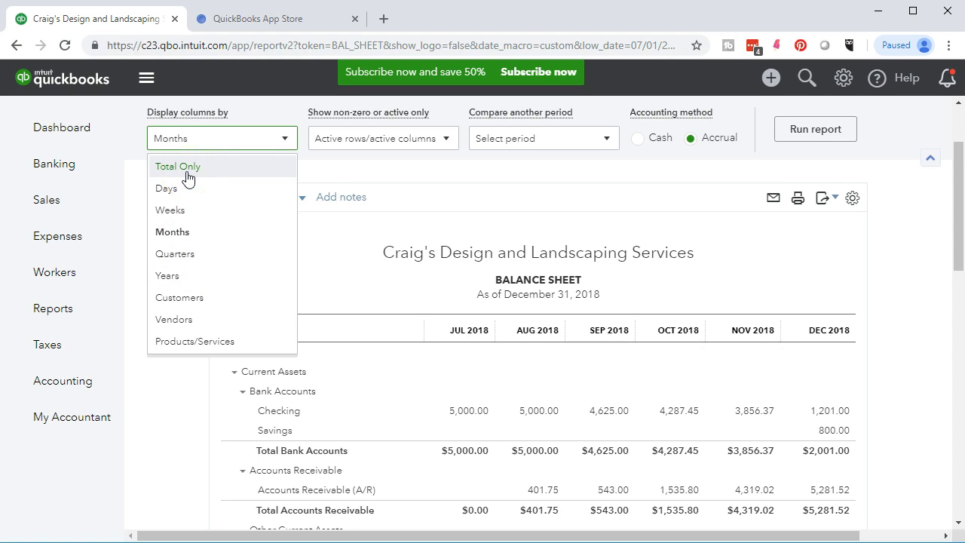
{"action": "left_click", "coordinate": [187, 168]}
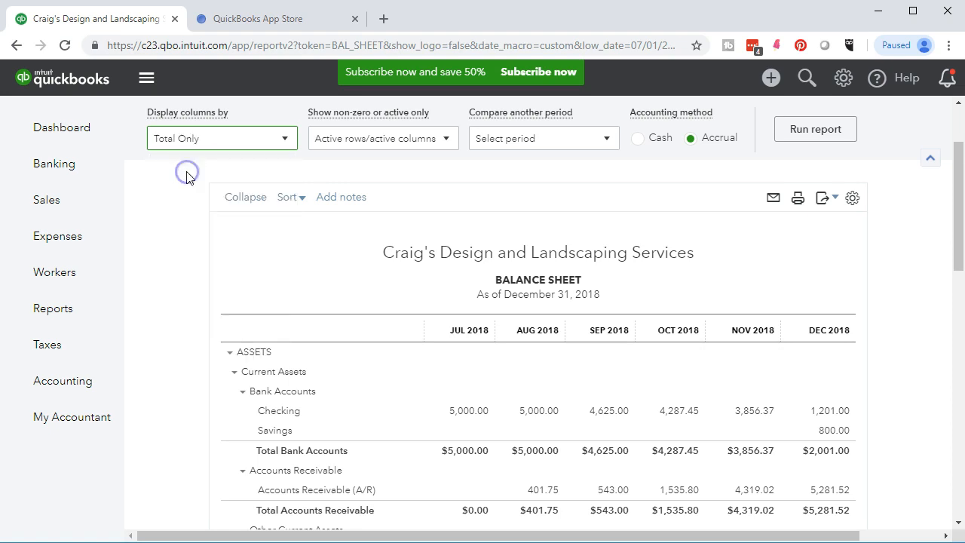
{"action": "left_click", "coordinate": [782, 145]}
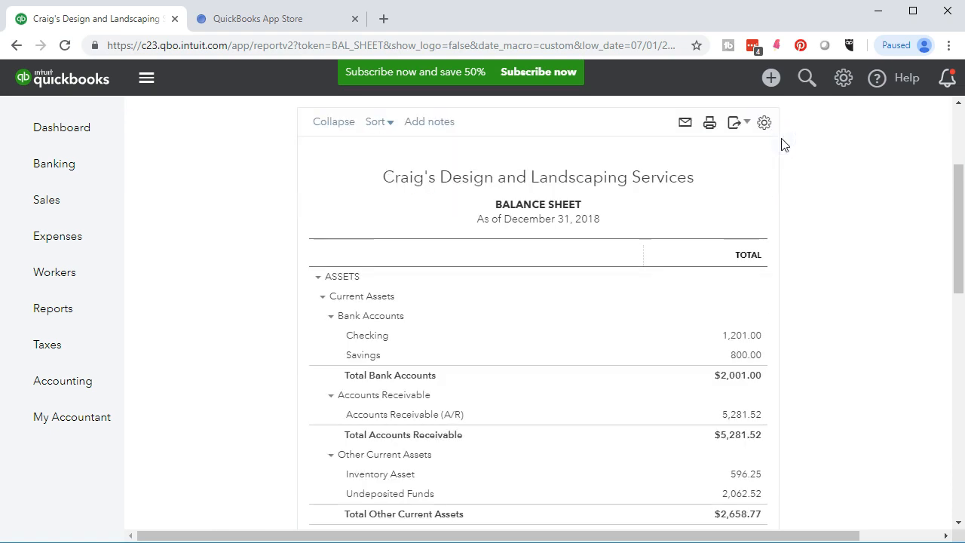
{"action": "scroll", "coordinate": [377, 457], "scroll_direction": "up", "scroll_amount": 3}
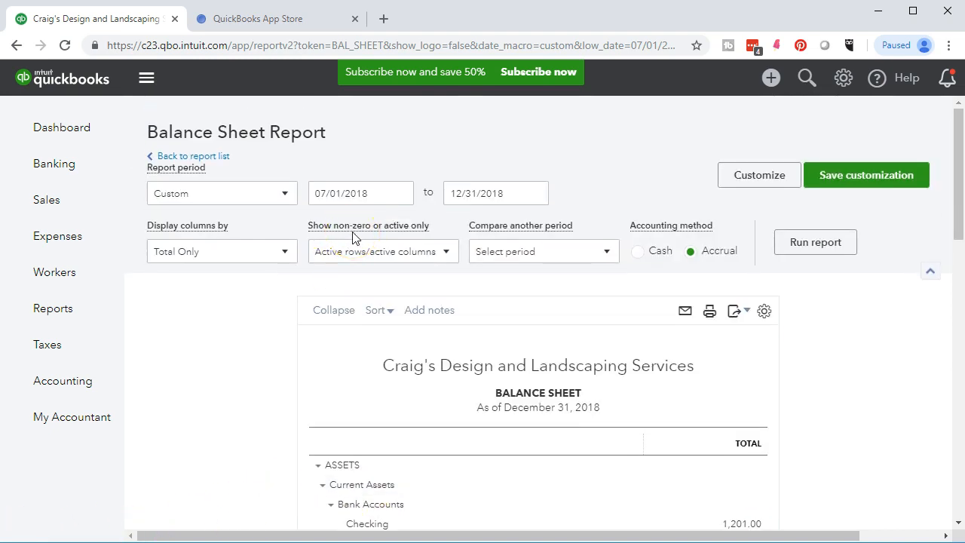
Examine the active, all and non-zero choices for rows and columns, then look through the balance sheet's assets.
{"action": "left_click", "coordinate": [388, 256]}
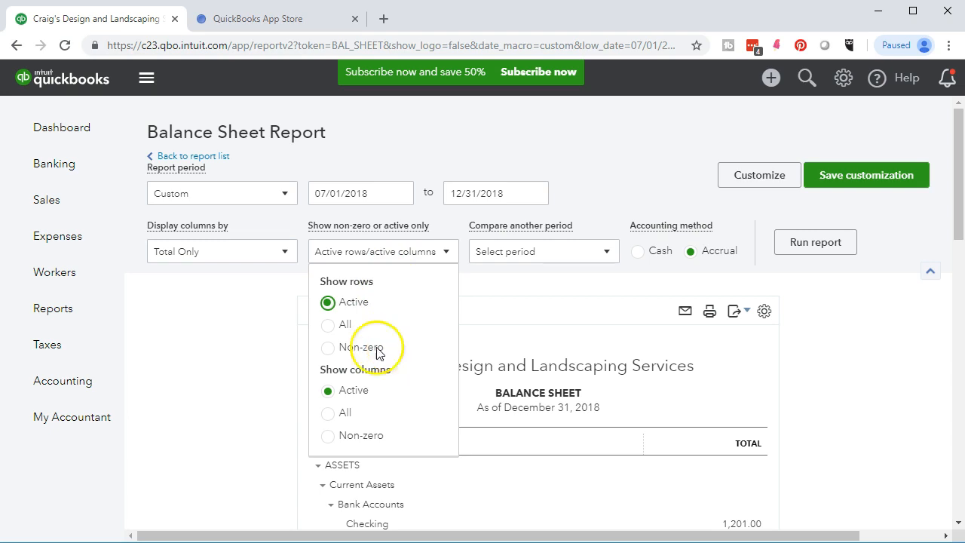
{"action": "left_click", "coordinate": [255, 373]}
{"action": "scroll", "coordinate": [255, 373], "scroll_direction": "down", "scroll_amount": 3}
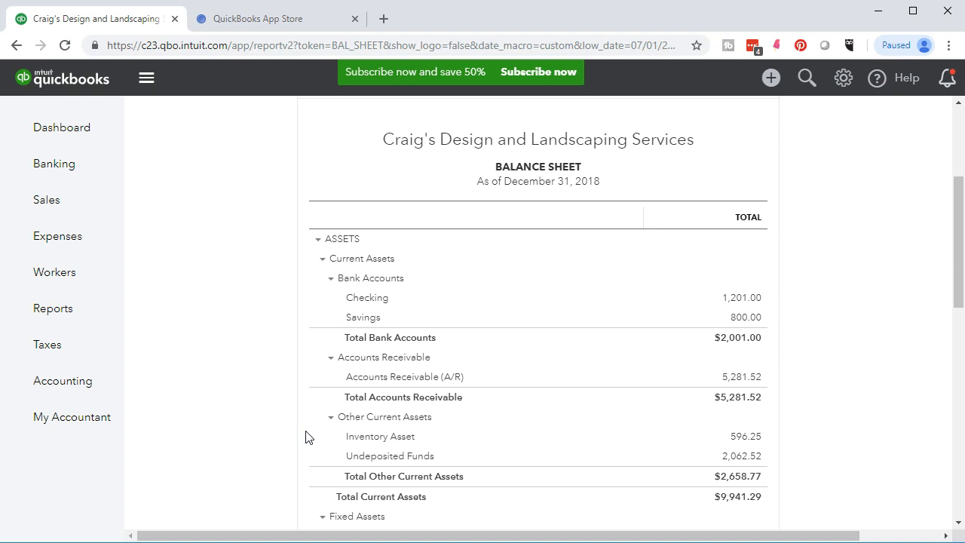
{"action": "scroll", "coordinate": [305, 438], "scroll_direction": "down", "scroll_amount": 1}
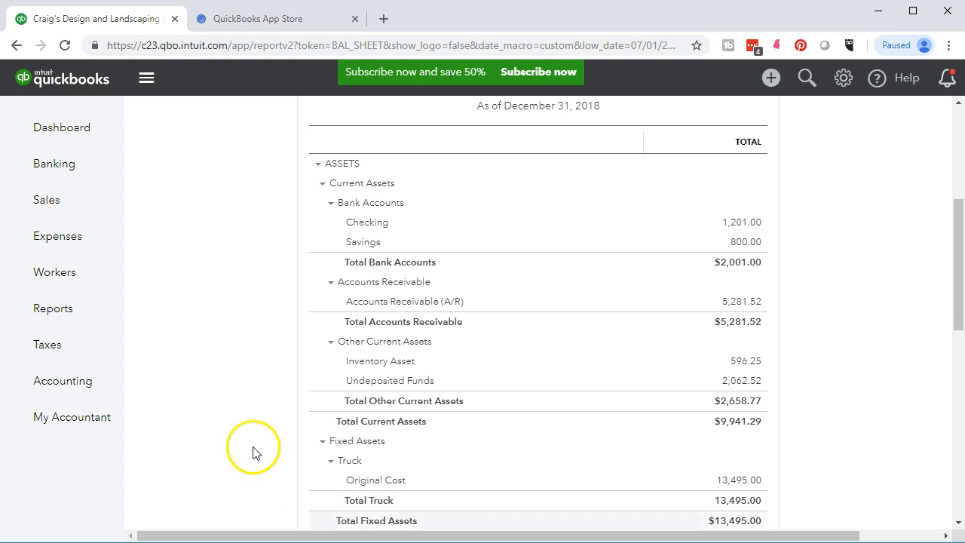
Set the report period to 11/01/2018 through 11/30/2018 and rerun the balance sheet without a comparison period.
{"action": "scroll", "coordinate": [252, 452], "scroll_direction": "up", "scroll_amount": 4}
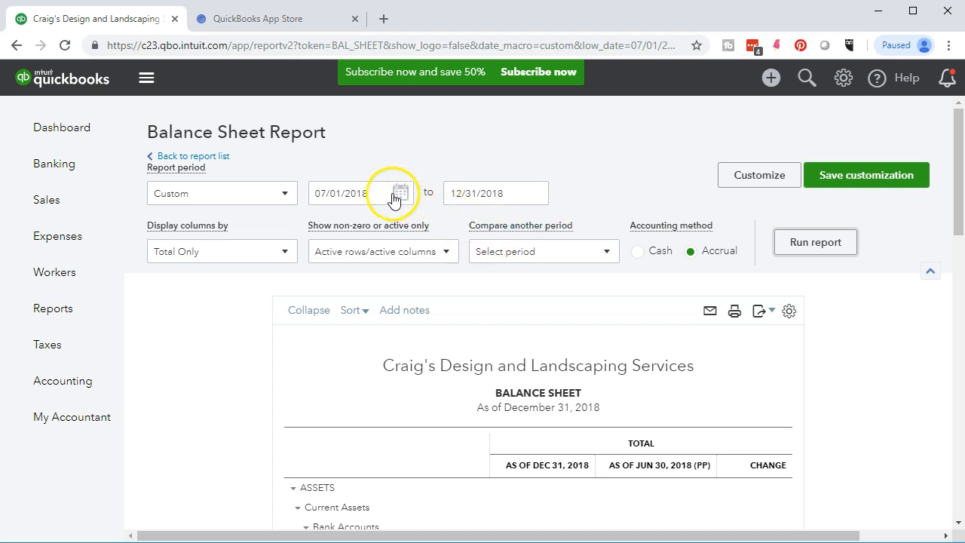
{"action": "left_click_drag", "start_coordinate": [383, 192], "coordinate": [311, 186]}
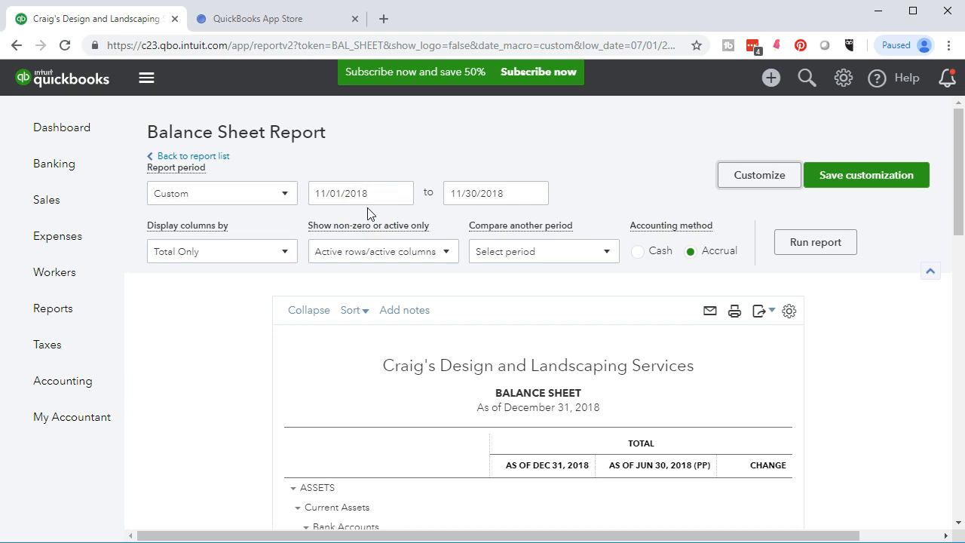
{"action": "left_click", "coordinate": [335, 210]}
{"action": "left_click", "coordinate": [797, 251]}
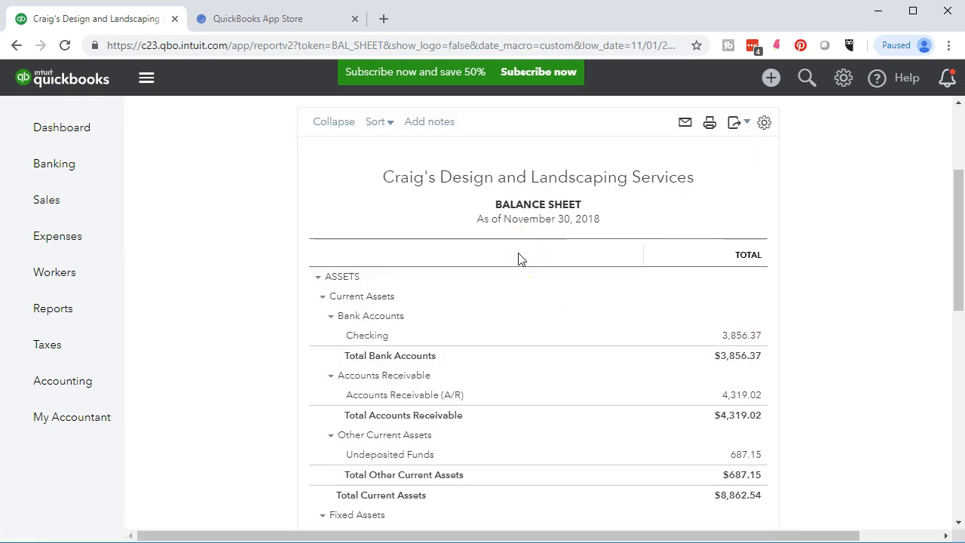
Add a previous period (PP) comparison to the November balance sheet and rerun the report.
{"action": "scroll", "coordinate": [518, 259], "scroll_direction": "up", "scroll_amount": 3}
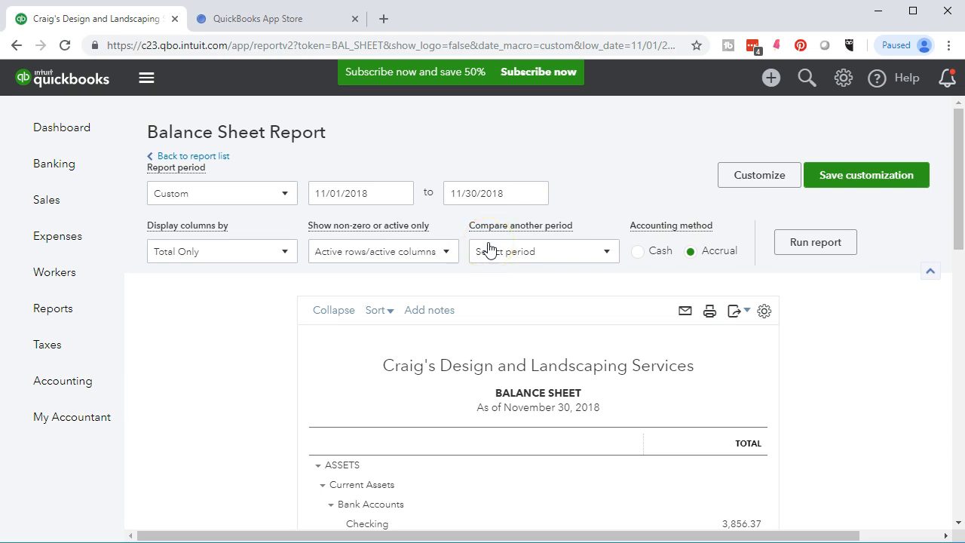
{"action": "left_click", "coordinate": [581, 253]}
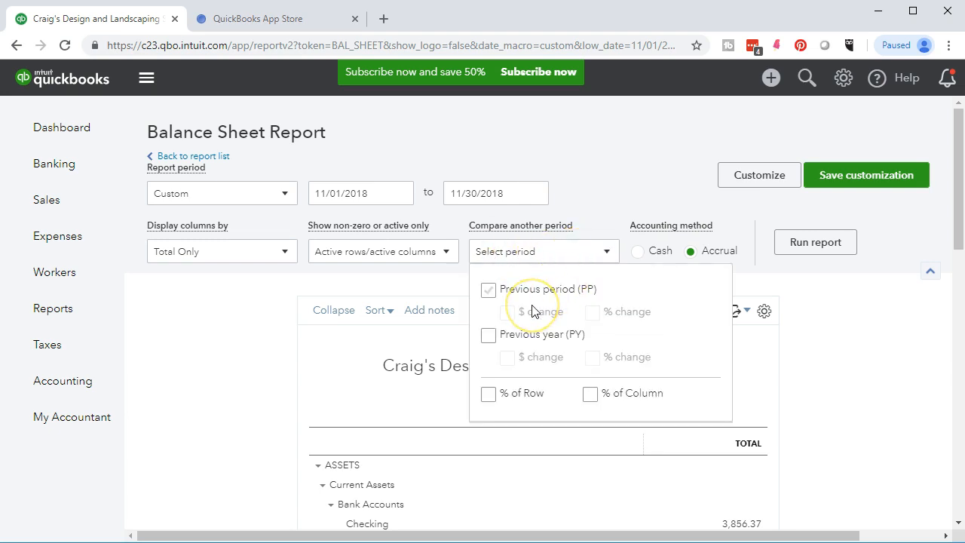
{"action": "left_click", "coordinate": [490, 294]}
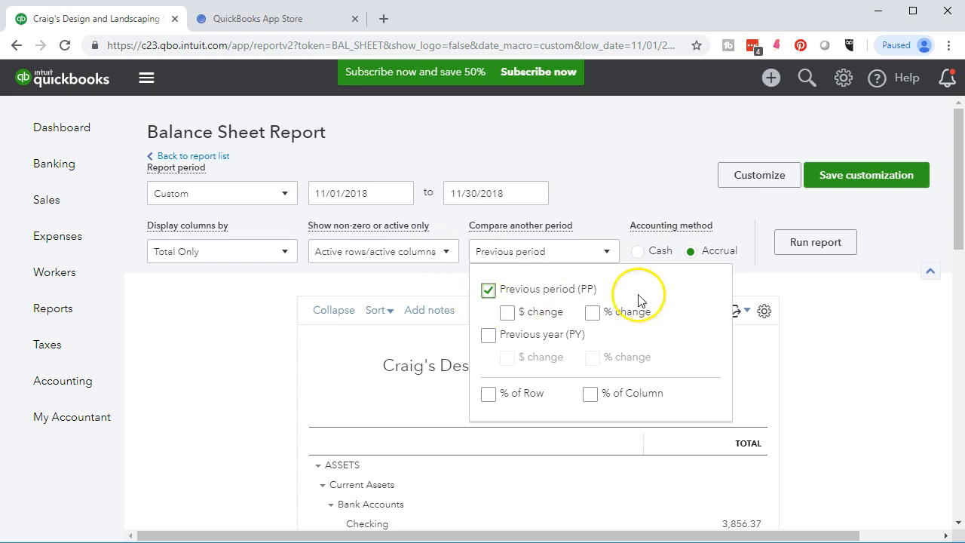
{"action": "left_click", "coordinate": [776, 258]}
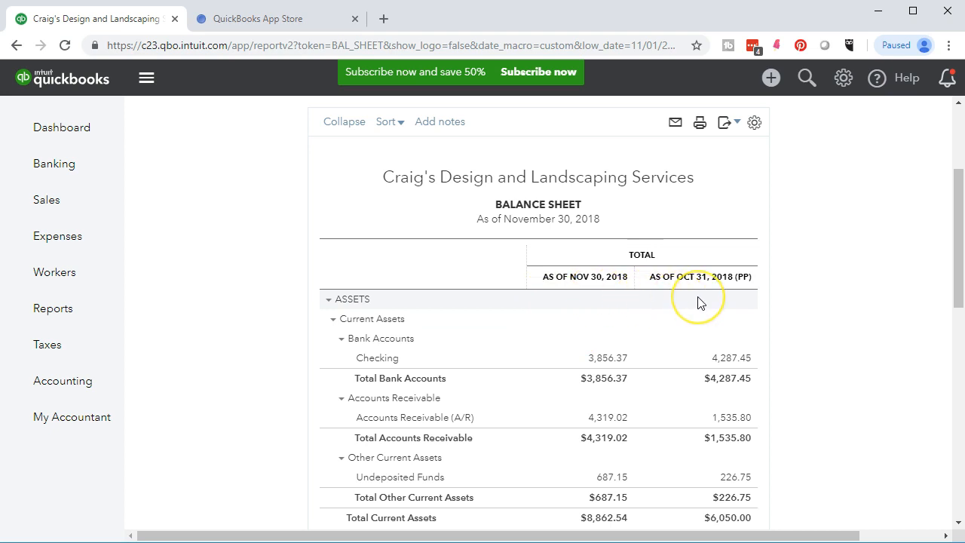
Compare the two period columns with the report dates and check the column display choices, keeping Total Only.
{"action": "scroll", "coordinate": [506, 426], "scroll_direction": "up", "scroll_amount": 2}
{"action": "scroll", "coordinate": [506, 427], "scroll_direction": "down", "scroll_amount": 2}
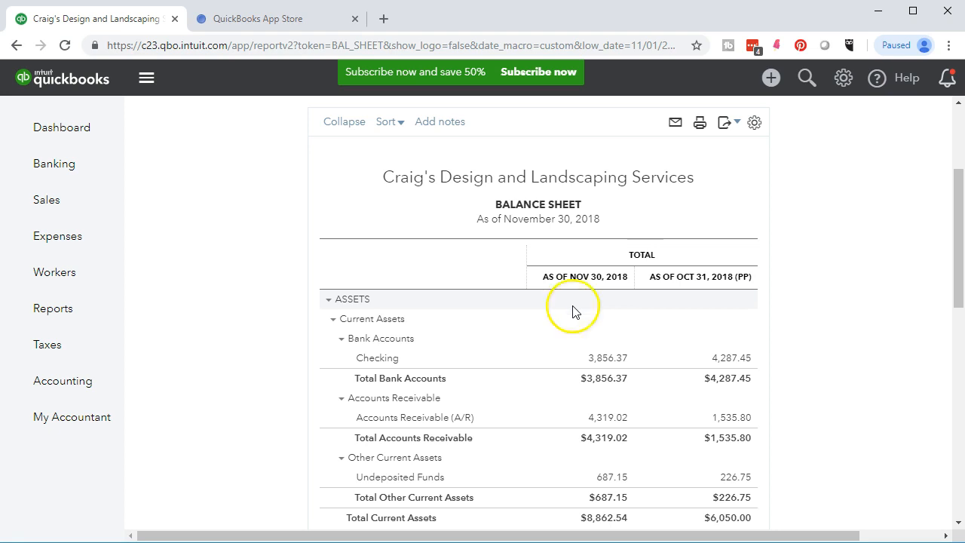
{"action": "scroll", "coordinate": [221, 392], "scroll_direction": "up", "scroll_amount": 2}
{"action": "scroll", "coordinate": [221, 391], "scroll_direction": "up", "scroll_amount": 1}
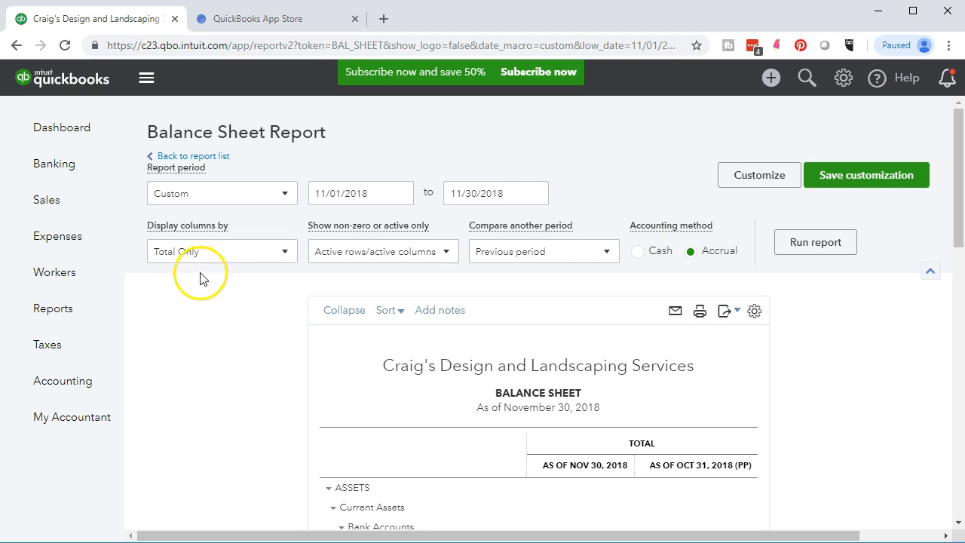
{"action": "left_click", "coordinate": [279, 255]}
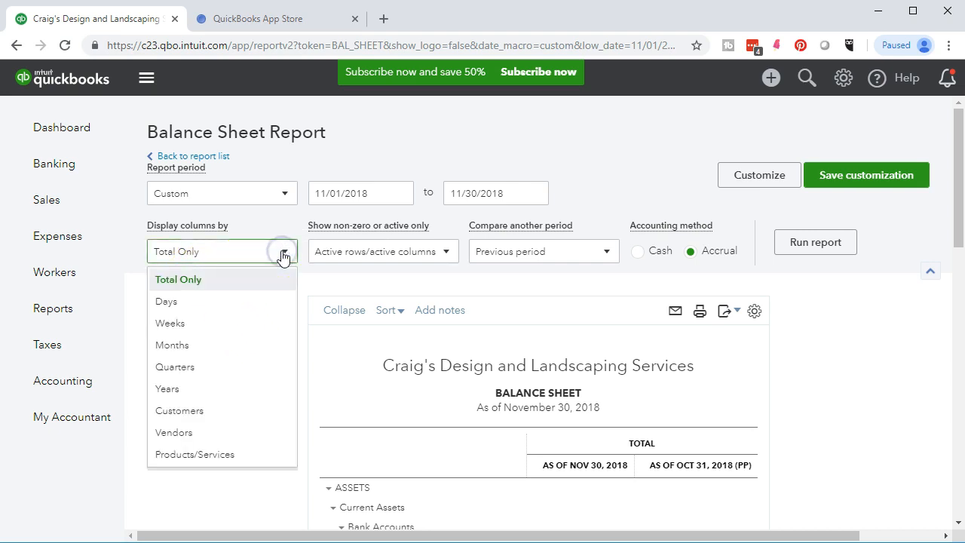
{"action": "left_click", "coordinate": [283, 257]}
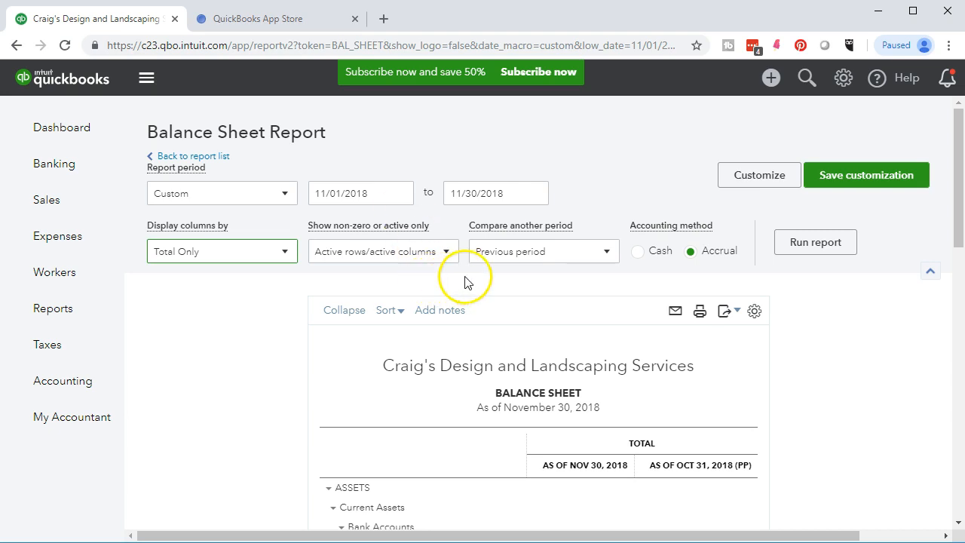
Add the $ change column to the previous period comparison, rerun the report and review the asset changes.
{"action": "left_click", "coordinate": [604, 255]}
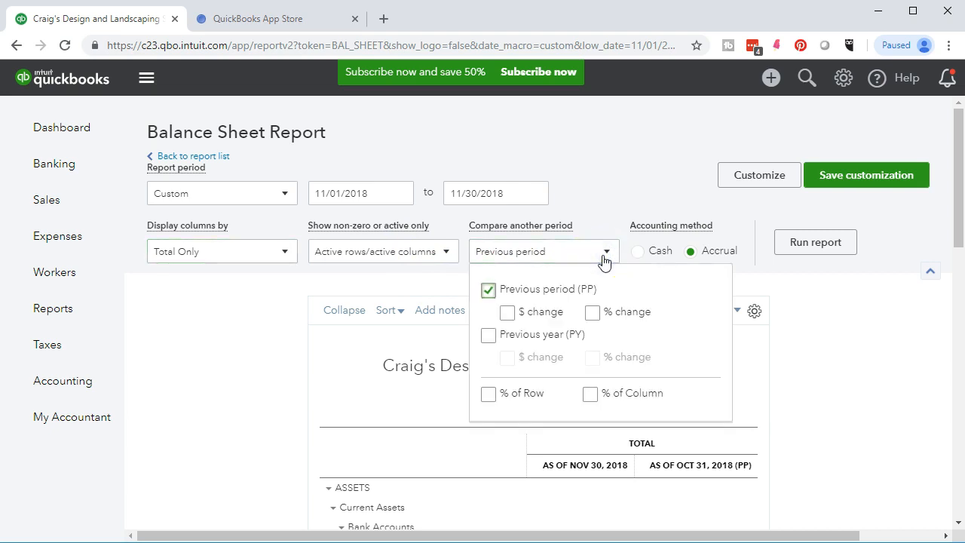
{"action": "left_click", "coordinate": [507, 314]}
{"action": "left_click", "coordinate": [814, 243]}
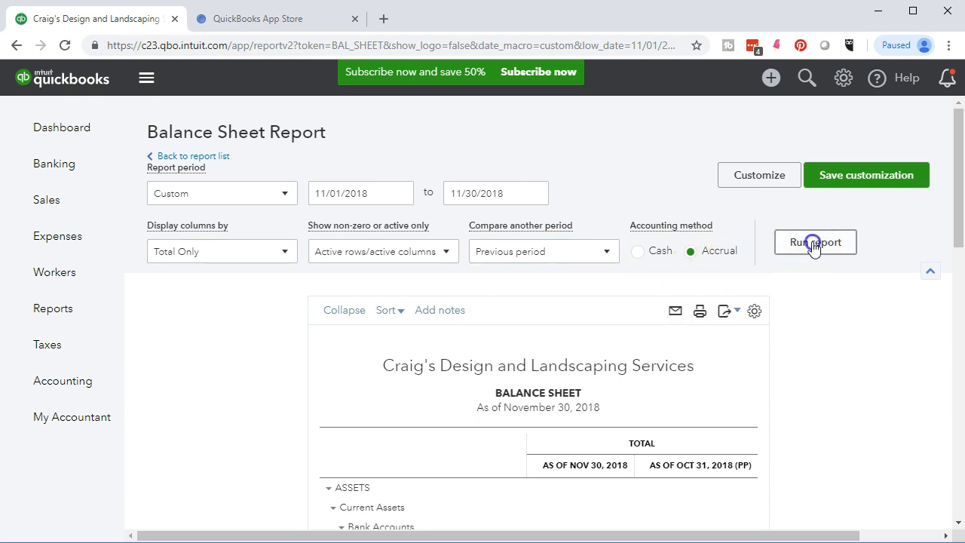
{"action": "scroll", "coordinate": [817, 252], "scroll_direction": "down", "scroll_amount": 3}
{"action": "scroll", "coordinate": [829, 332], "scroll_direction": "down", "scroll_amount": 1}
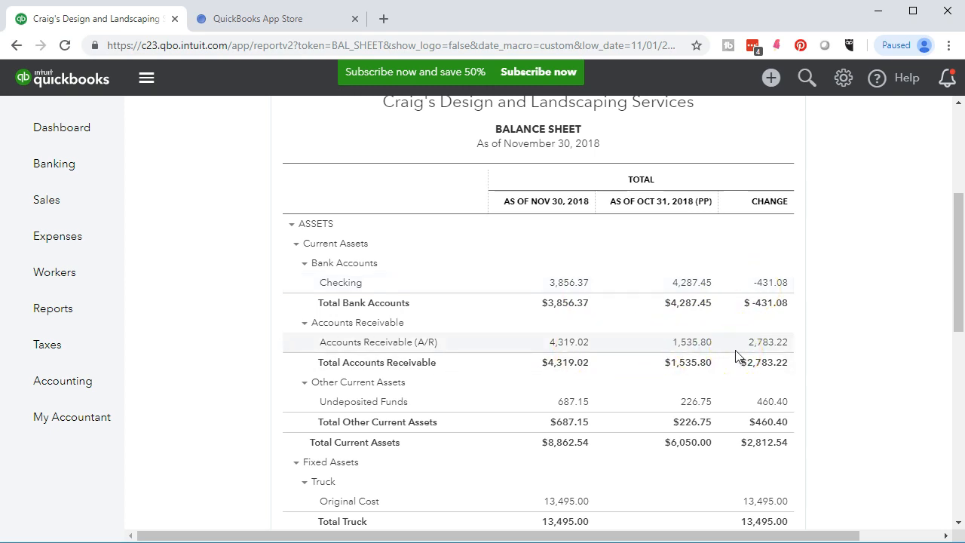
Add the % change column to the previous period (PP) comparison alongside $ change and rerun the balance sheet.
{"action": "scroll", "coordinate": [737, 355], "scroll_direction": "down", "scroll_amount": 5}
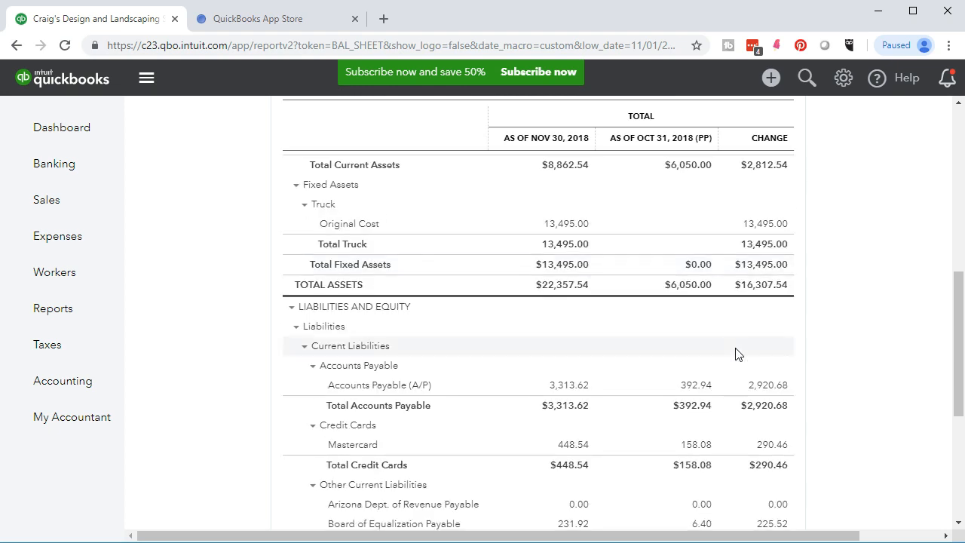
{"action": "scroll", "coordinate": [739, 383], "scroll_direction": "up", "scroll_amount": 6}
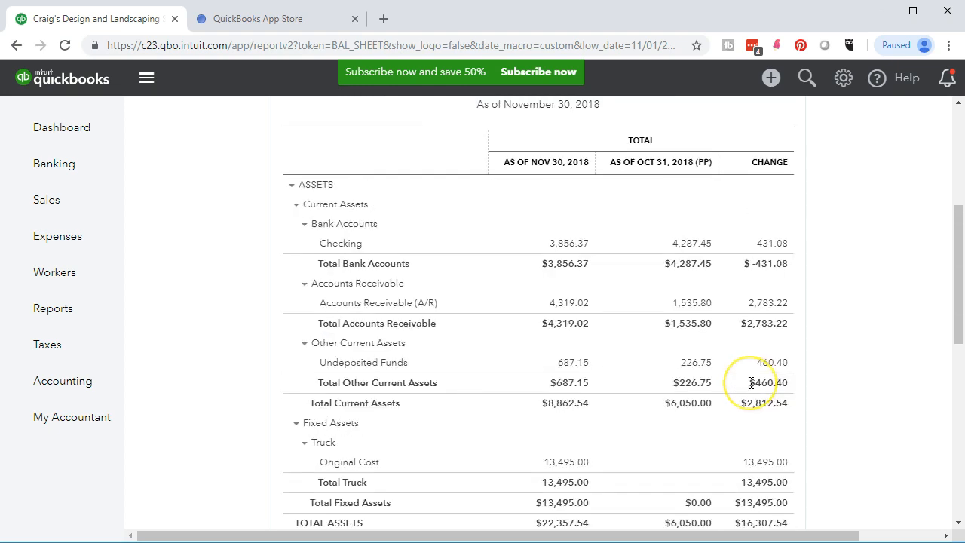
{"action": "scroll", "coordinate": [750, 383], "scroll_direction": "up", "scroll_amount": 3}
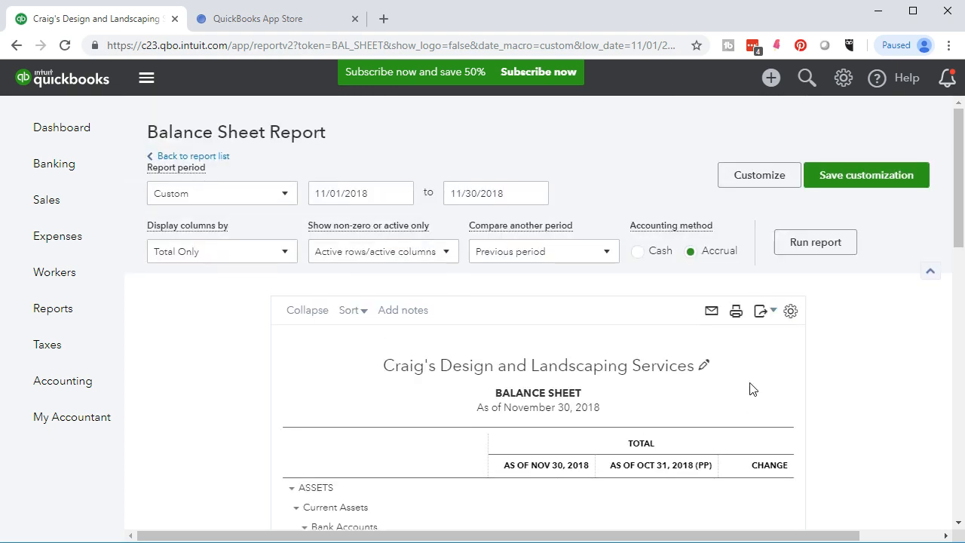
{"action": "left_click", "coordinate": [595, 264]}
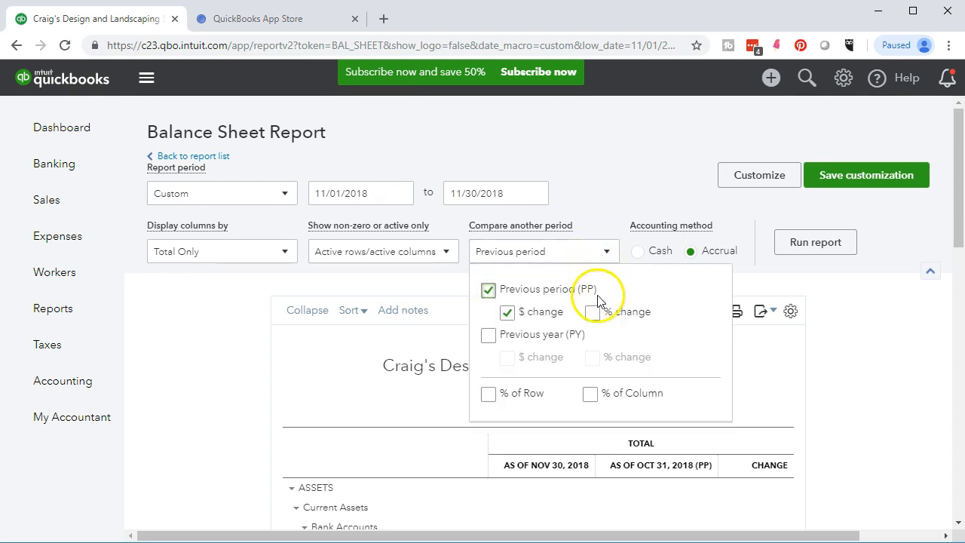
{"action": "left_click", "coordinate": [592, 313]}
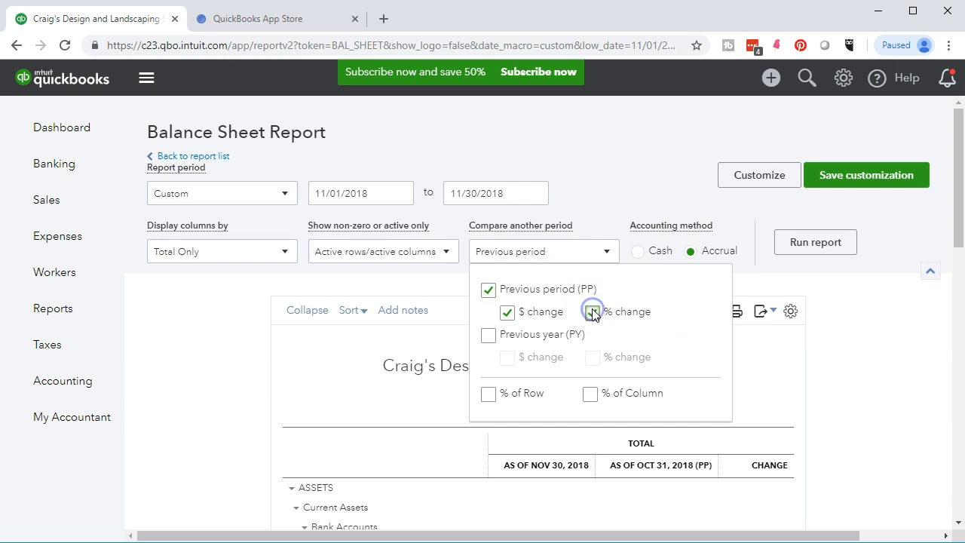
{"action": "left_click", "coordinate": [784, 245]}
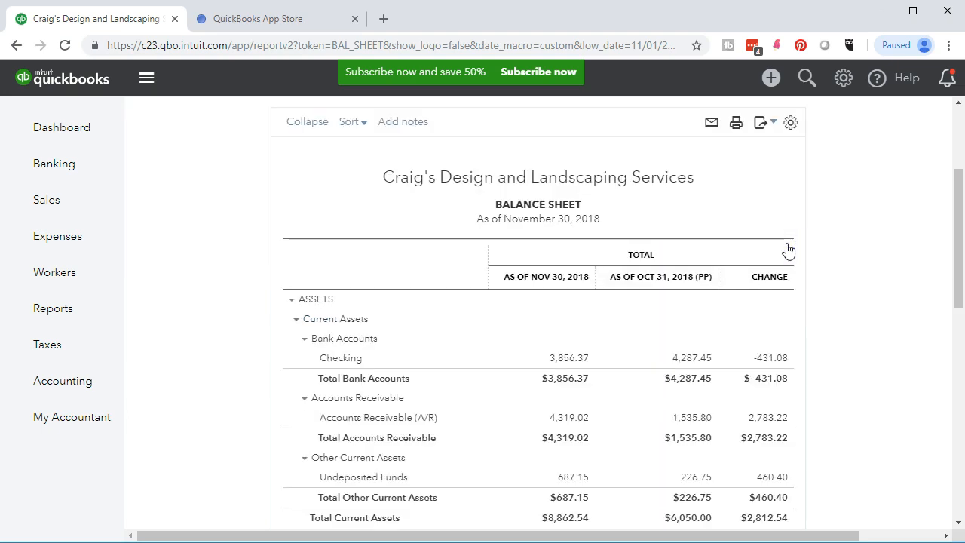
{"action": "scroll", "coordinate": [696, 334], "scroll_direction": "up", "scroll_amount": 3}
{"action": "left_click", "coordinate": [837, 244]}
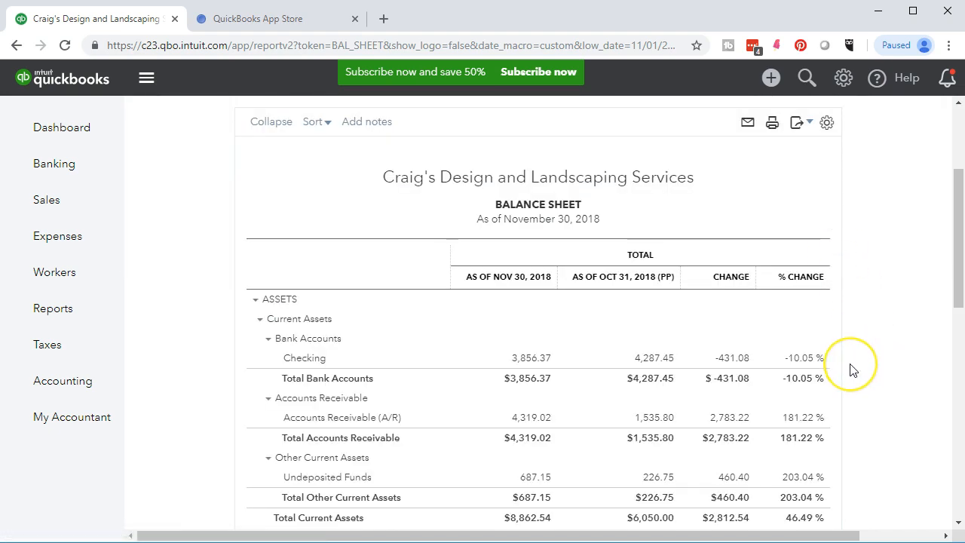
Check the Checking account's % change by dividing 431.08 by 4,287.45 in Calculator, and close Calculator.
{"action": "scroll", "coordinate": [850, 370], "scroll_direction": "down", "scroll_amount": 1}
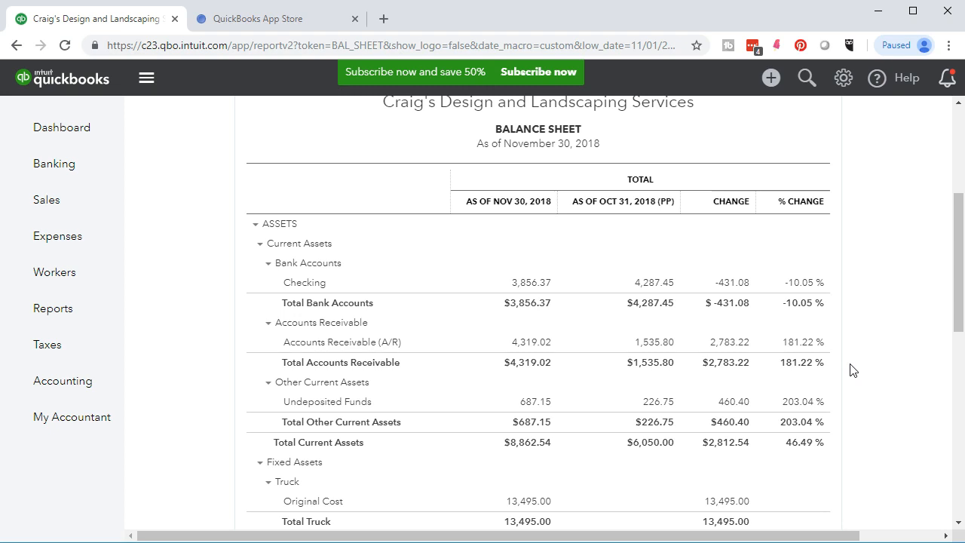
{"action": "key", "text": "F10"}
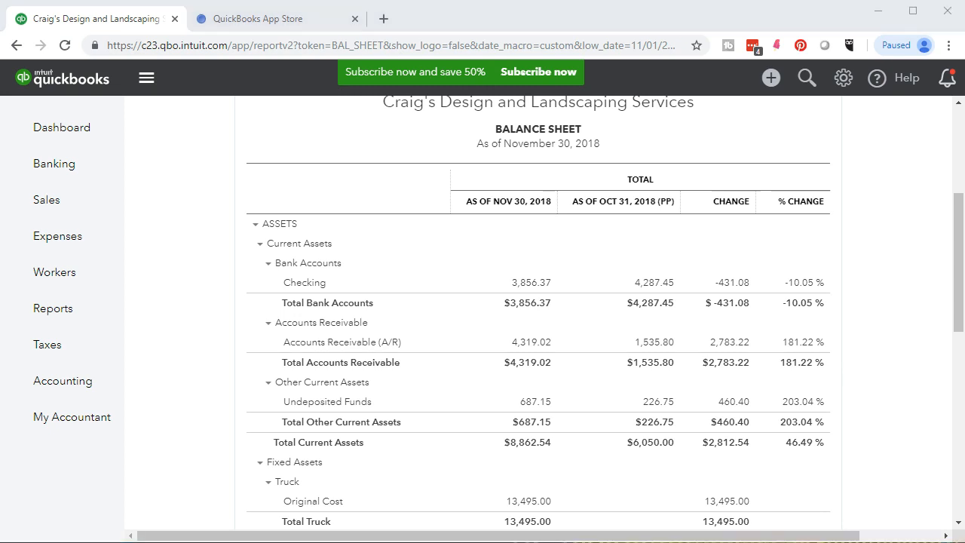
{"action": "left_click_drag", "start_coordinate": [880, 142], "coordinate": [718, 342]}
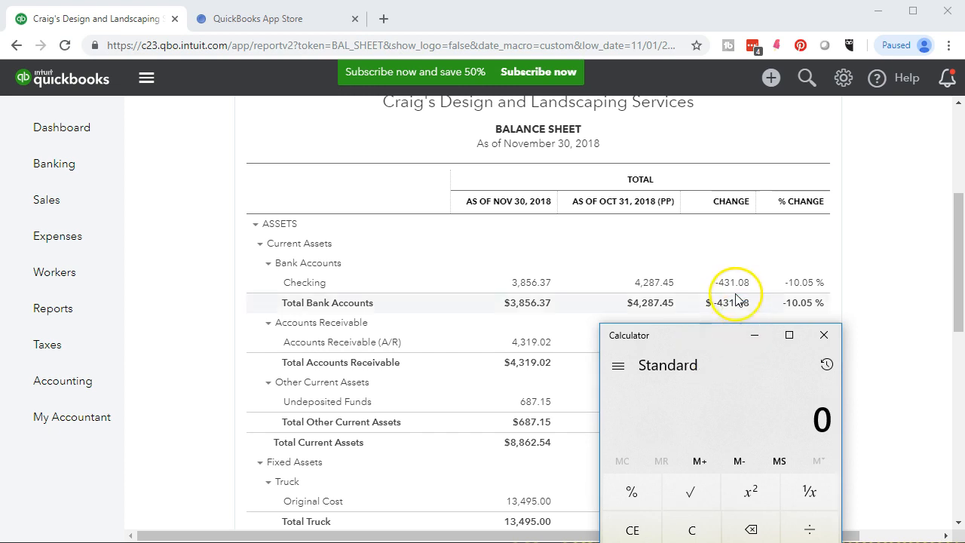
{"action": "type", "text": "4"}
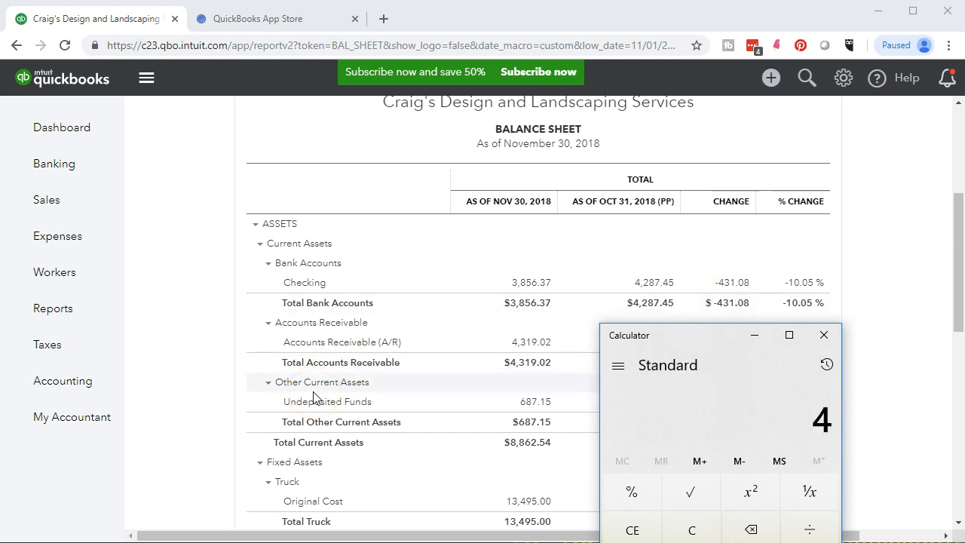
{"action": "type", "text": "31.08"}
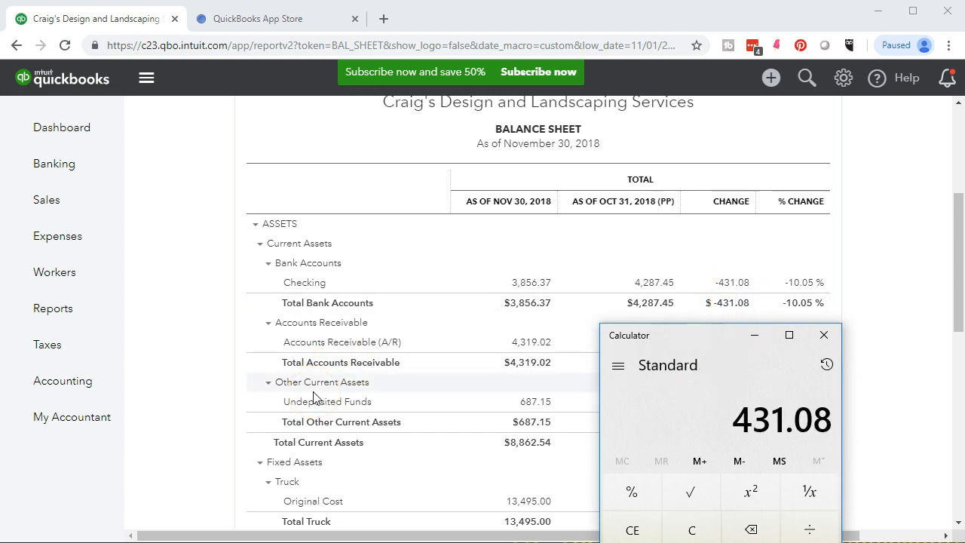
{"action": "key", "text": "slash"}
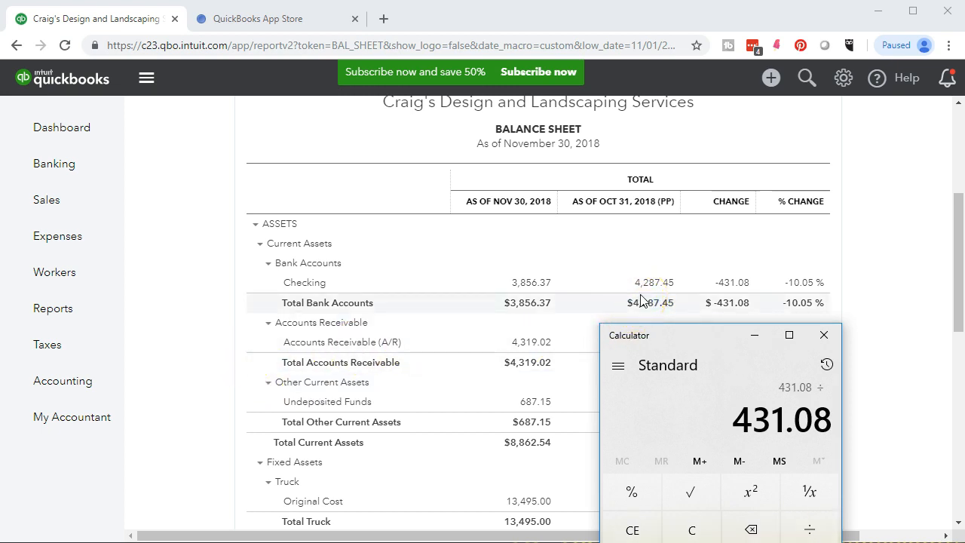
{"action": "type", "text": "4"}
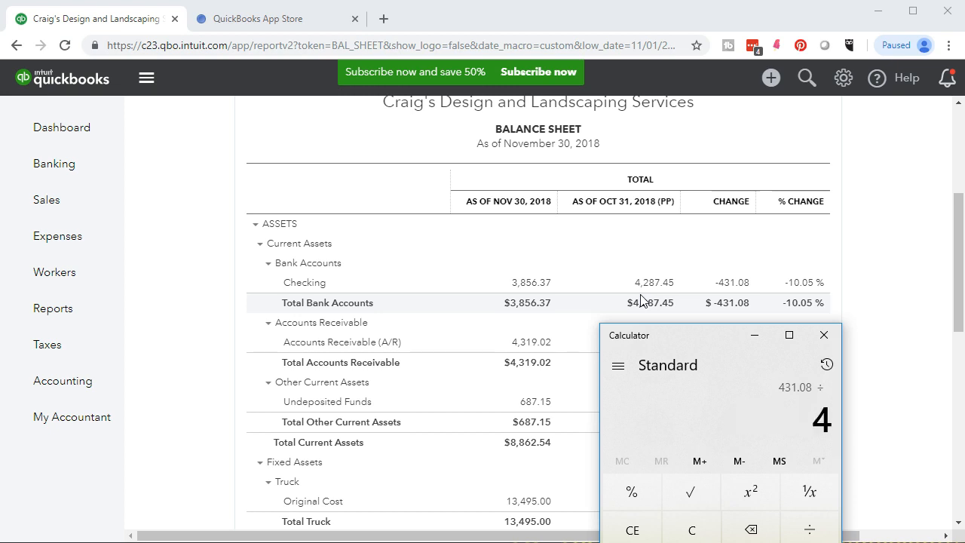
{"action": "type", "text": ",287.45"}
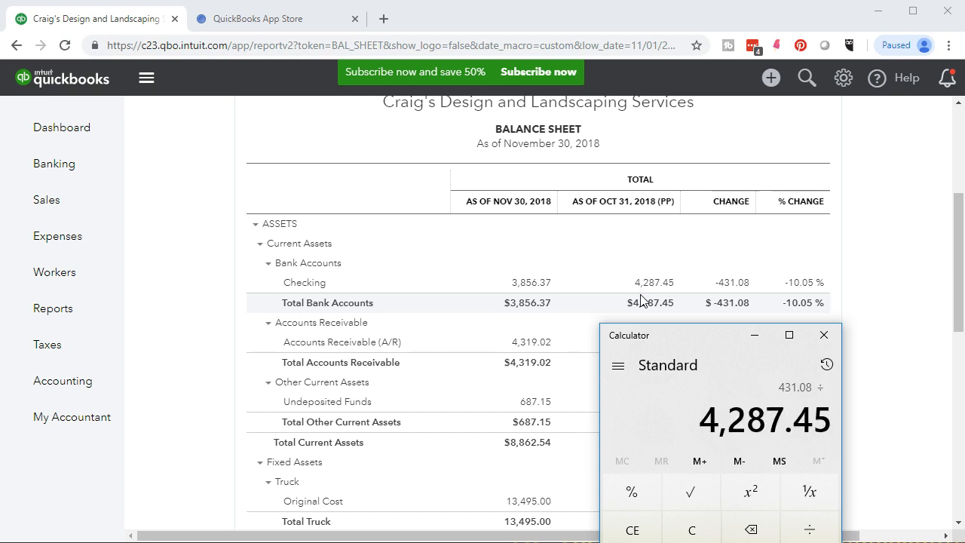
{"action": "key", "text": "Return"}
{"action": "left_click", "coordinate": [653, 422]}
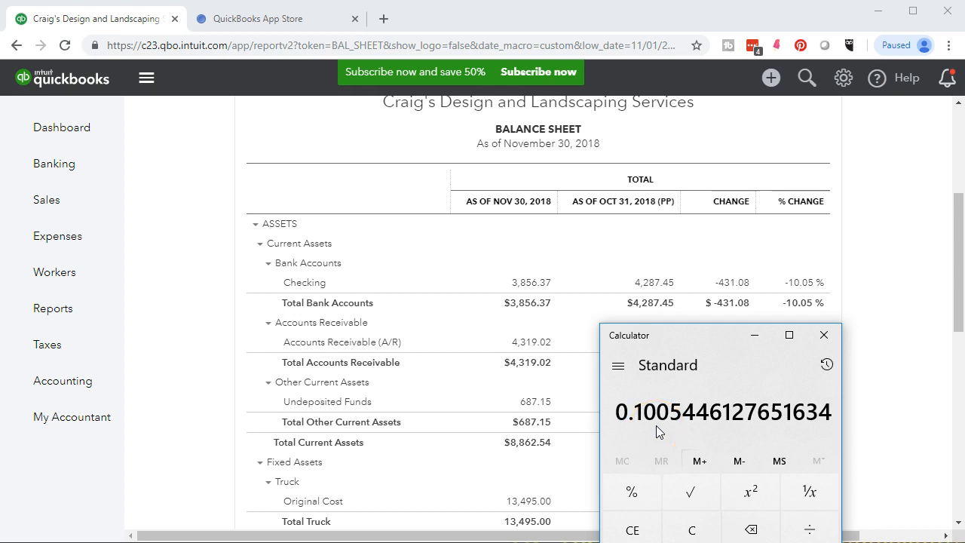
{"action": "left_click", "coordinate": [832, 344]}
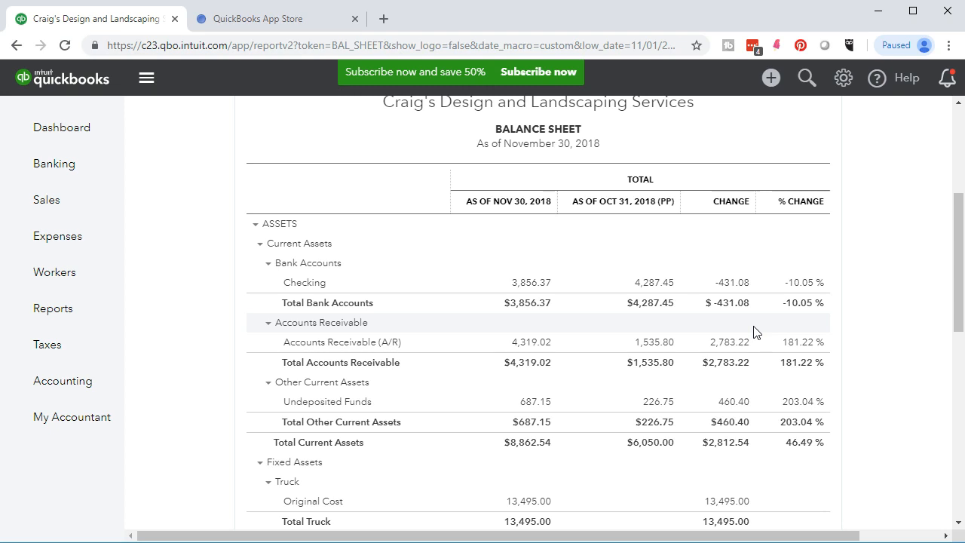
Replace the previous period comparison with Previous year (PY), including $ change and % change, and rerun the balance sheet.
{"action": "scroll", "coordinate": [755, 331], "scroll_direction": "up", "scroll_amount": 1}
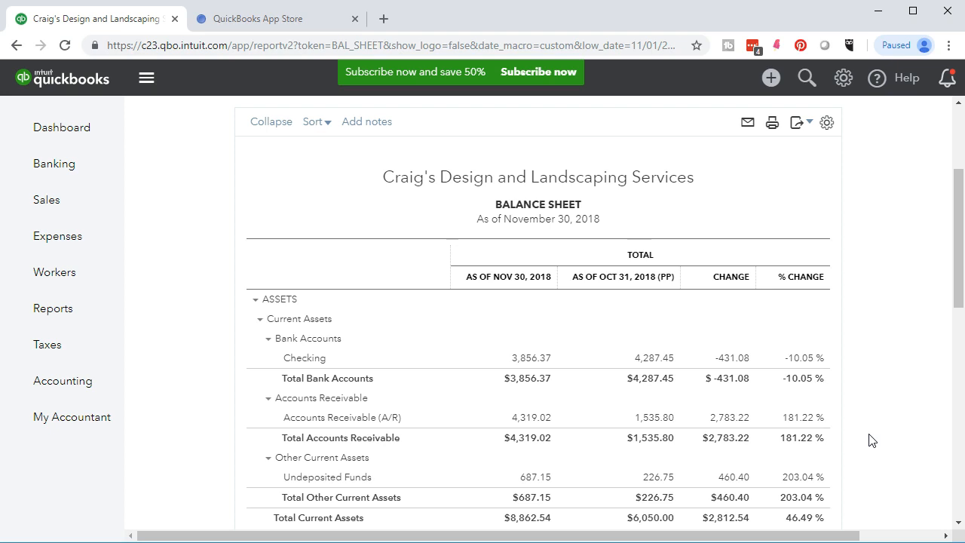
{"action": "scroll", "coordinate": [868, 441], "scroll_direction": "up", "scroll_amount": 1}
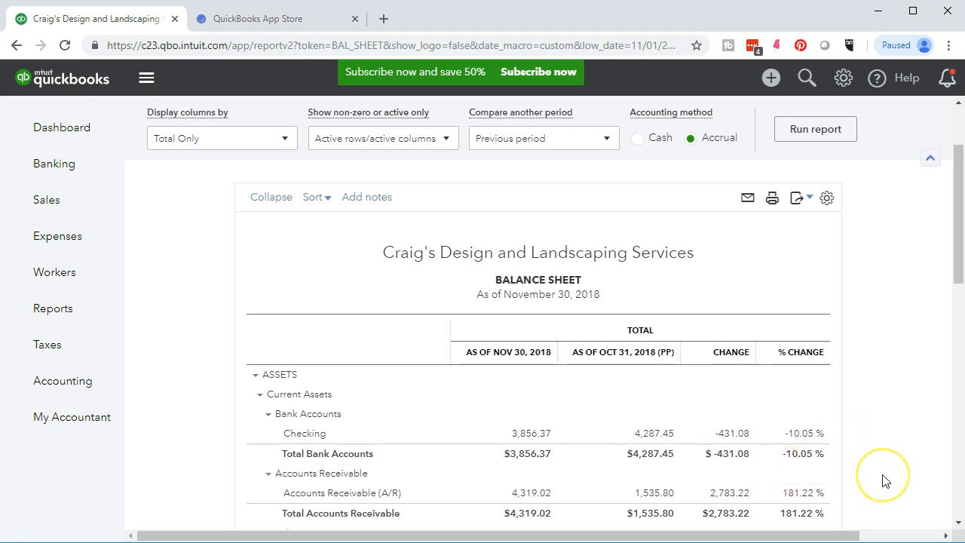
{"action": "scroll", "coordinate": [882, 480], "scroll_direction": "down", "scroll_amount": 2}
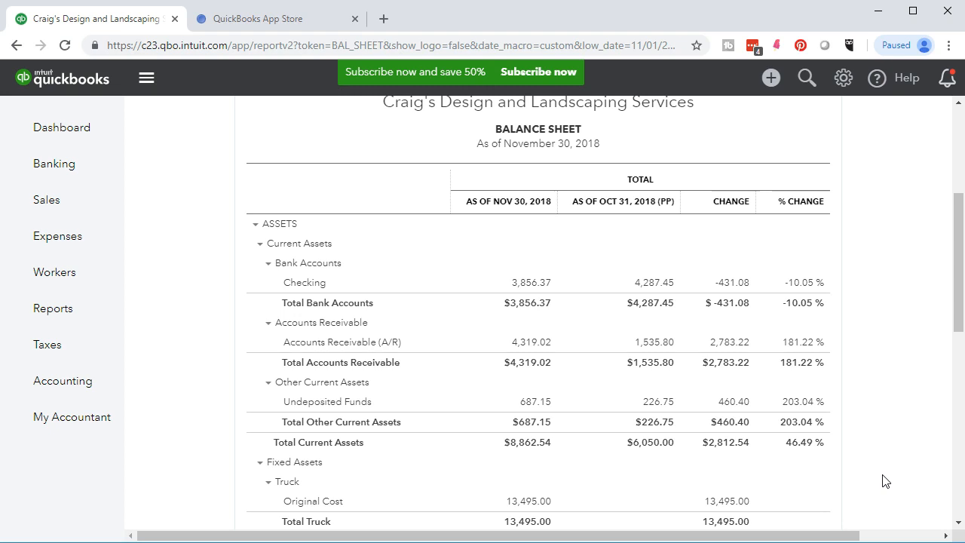
{"action": "scroll", "coordinate": [863, 471], "scroll_direction": "up", "scroll_amount": 5}
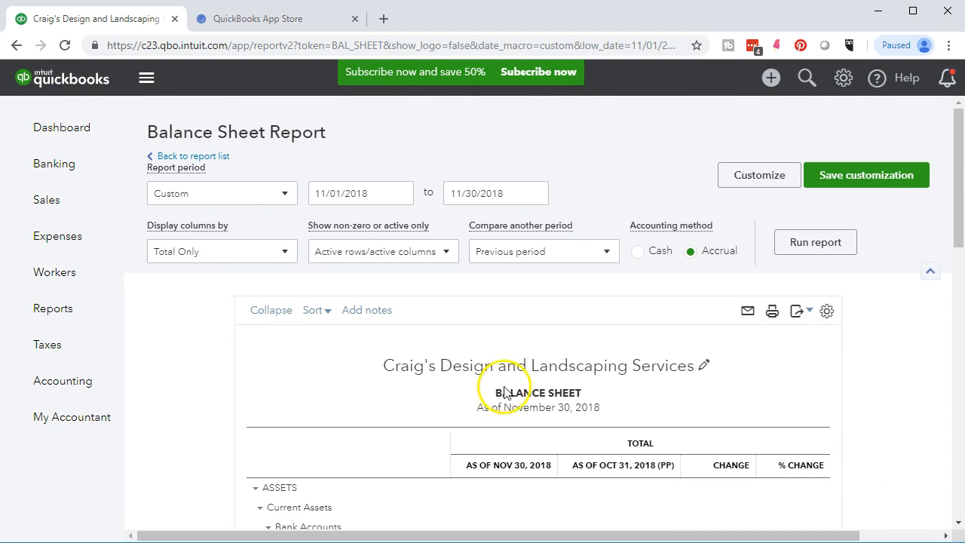
{"action": "left_click", "coordinate": [605, 252]}
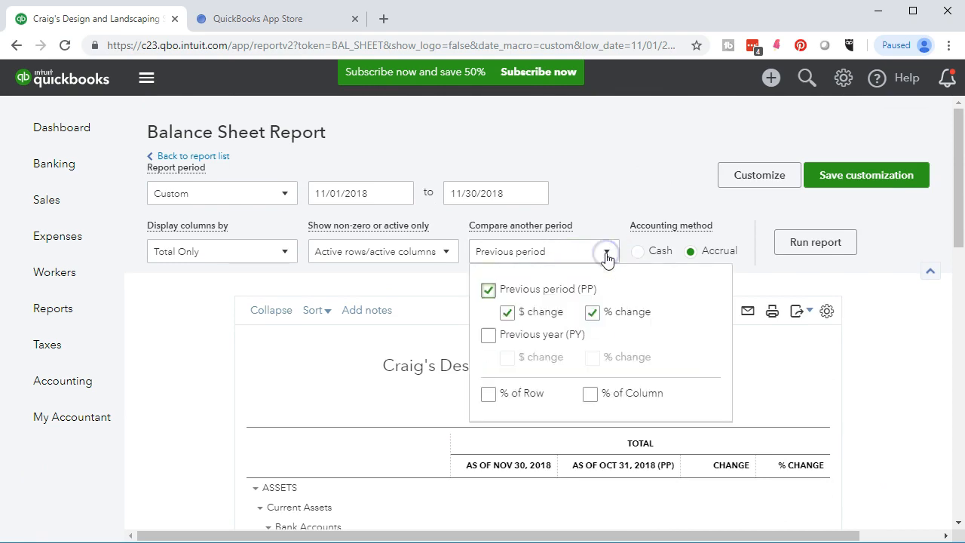
{"action": "left_click", "coordinate": [489, 291]}
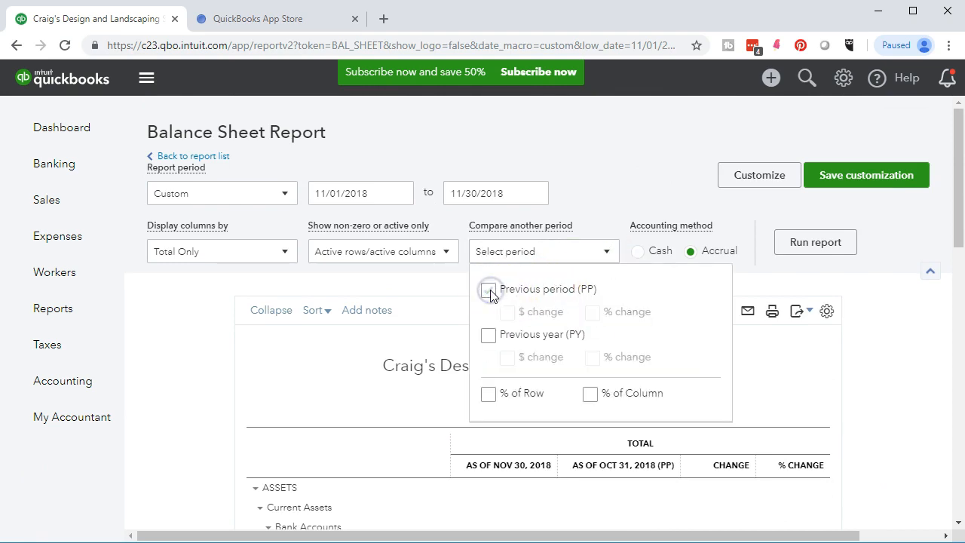
{"action": "left_click", "coordinate": [488, 335]}
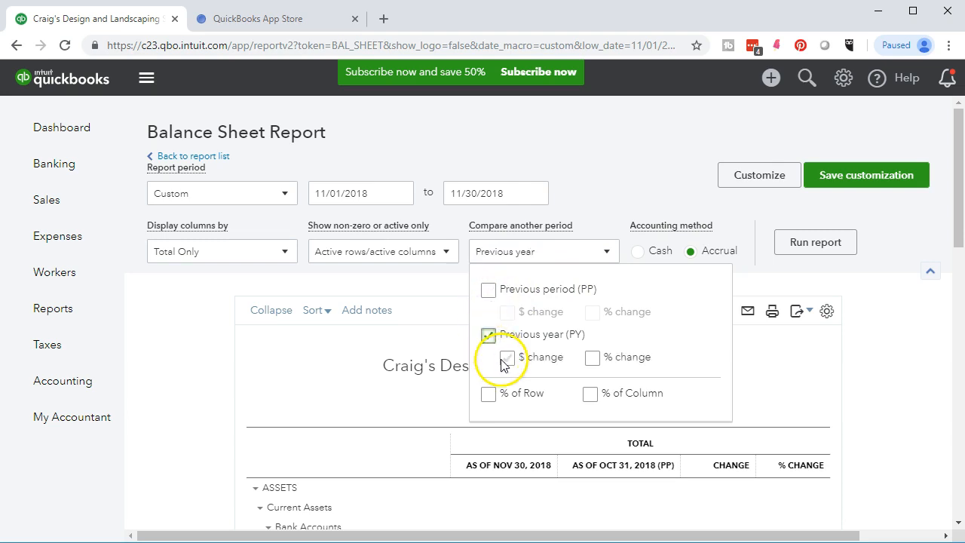
{"action": "left_click", "coordinate": [508, 358]}
{"action": "left_click", "coordinate": [594, 362]}
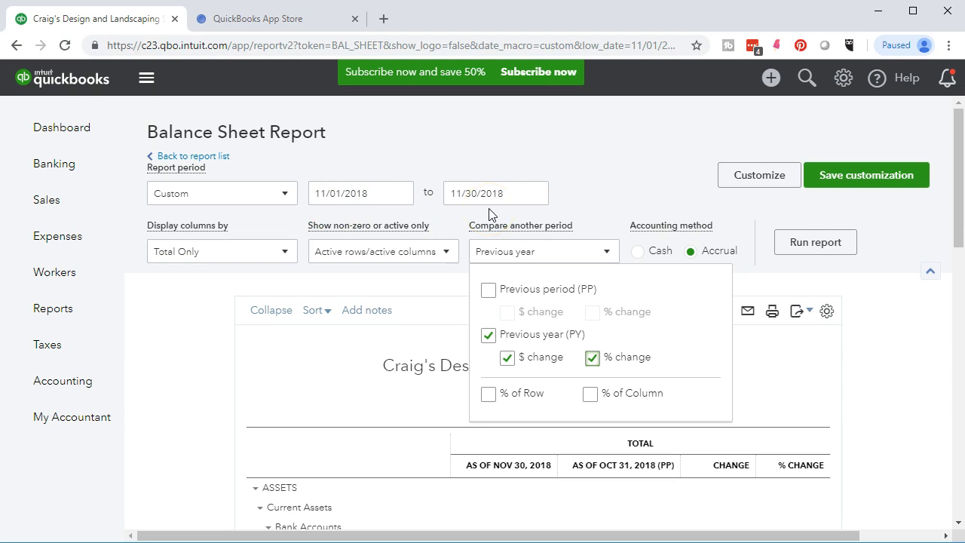
{"action": "left_click", "coordinate": [815, 242]}
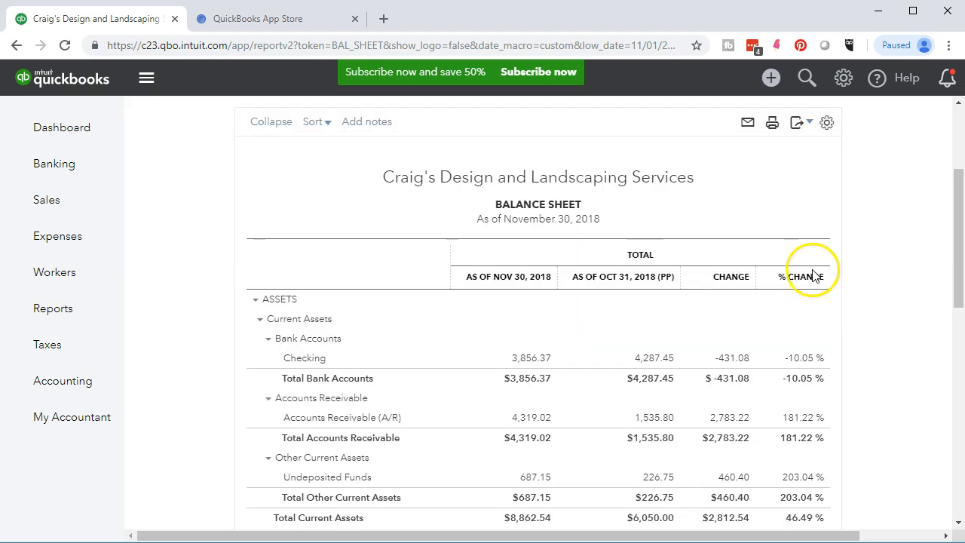
{"action": "scroll", "coordinate": [814, 275], "scroll_direction": "up", "scroll_amount": 3}
{"action": "left_click", "coordinate": [825, 241]}
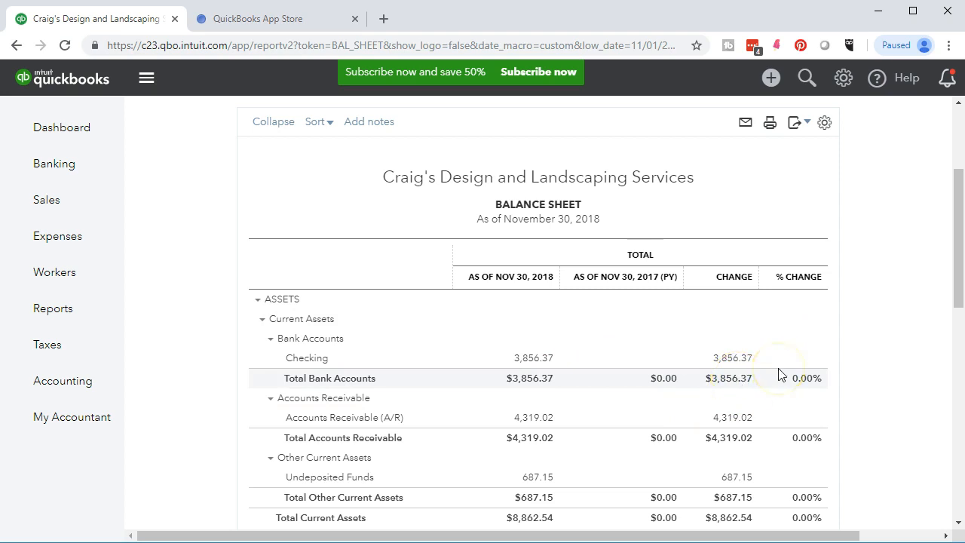
Remove the Previous year (PY) comparison, show % of Column instead and rerun the balance sheet.
{"action": "scroll", "coordinate": [781, 374], "scroll_direction": "up", "scroll_amount": 3}
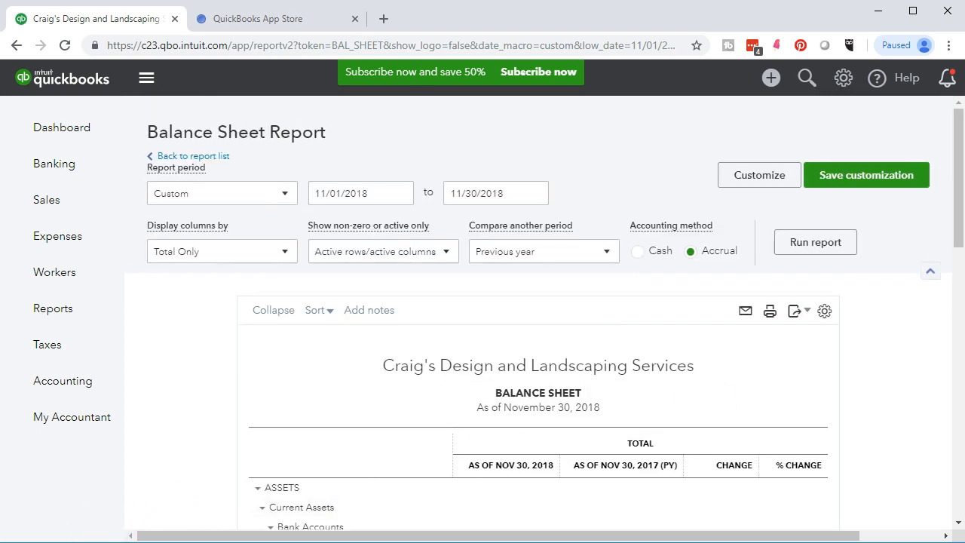
{"action": "left_click", "coordinate": [604, 253]}
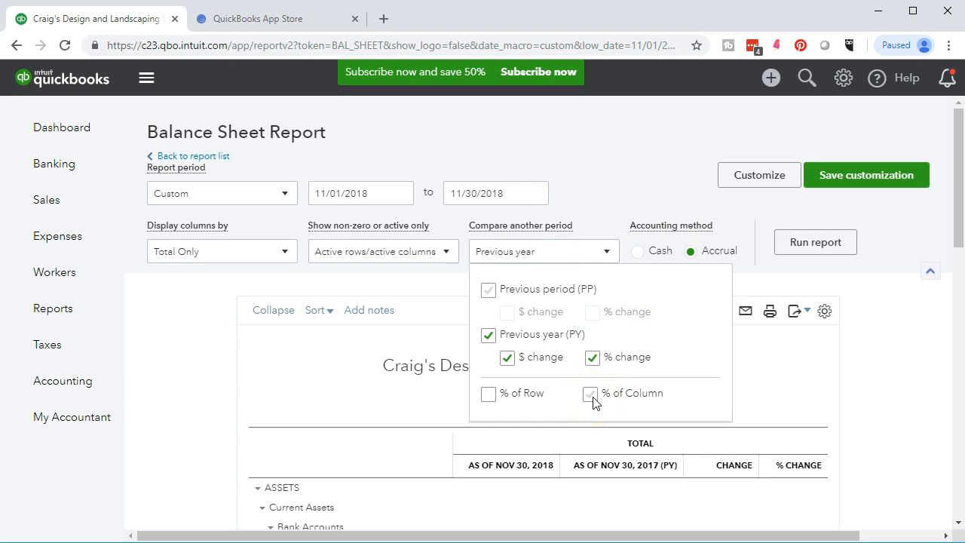
{"action": "left_click", "coordinate": [489, 334]}
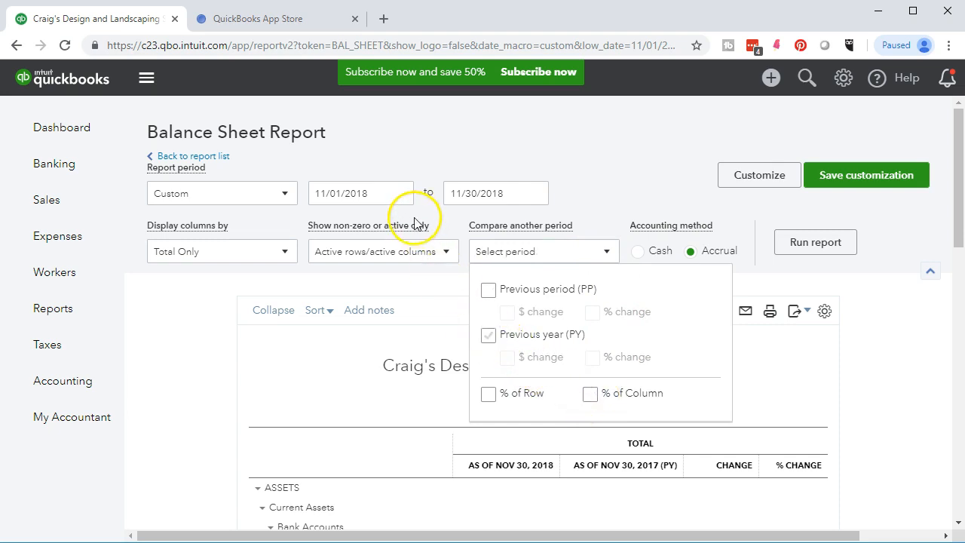
{"action": "left_click", "coordinate": [590, 395]}
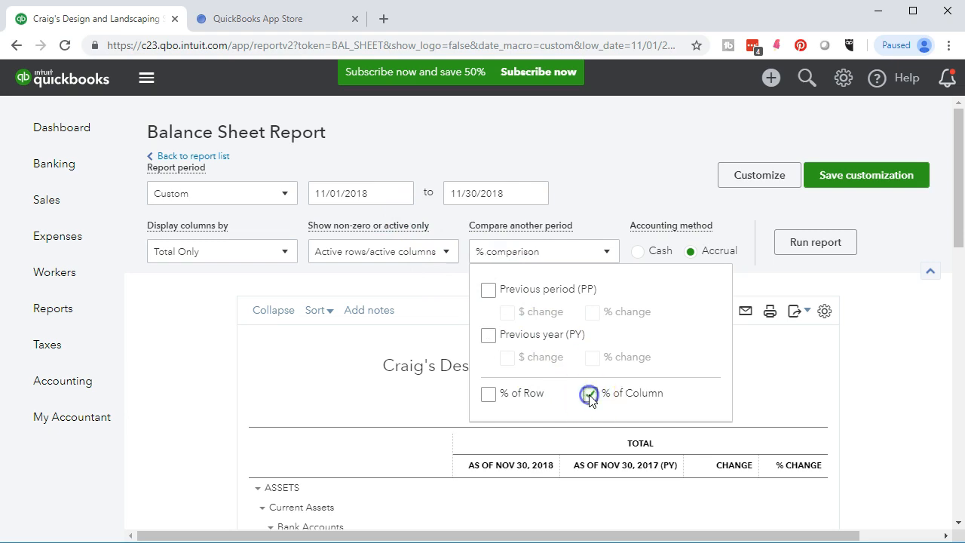
{"action": "left_click", "coordinate": [795, 247]}
{"action": "scroll", "coordinate": [798, 249], "scroll_direction": "up", "scroll_amount": 2}
{"action": "left_click", "coordinate": [810, 210]}
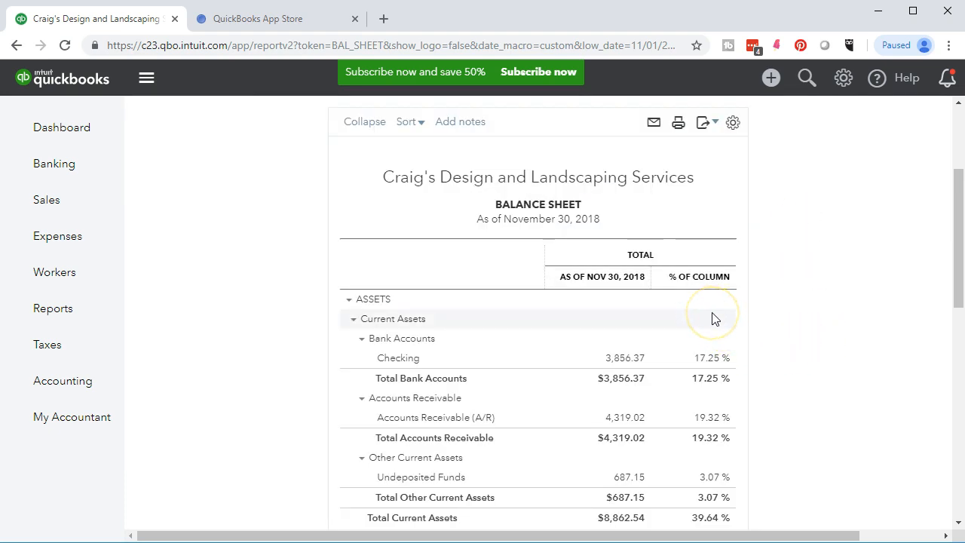
Check the Checking account's % of Column by dividing 3856.37 by 22357.54 in Calculator, and close Calculator.
{"action": "scroll", "coordinate": [714, 316], "scroll_direction": "down", "scroll_amount": 3}
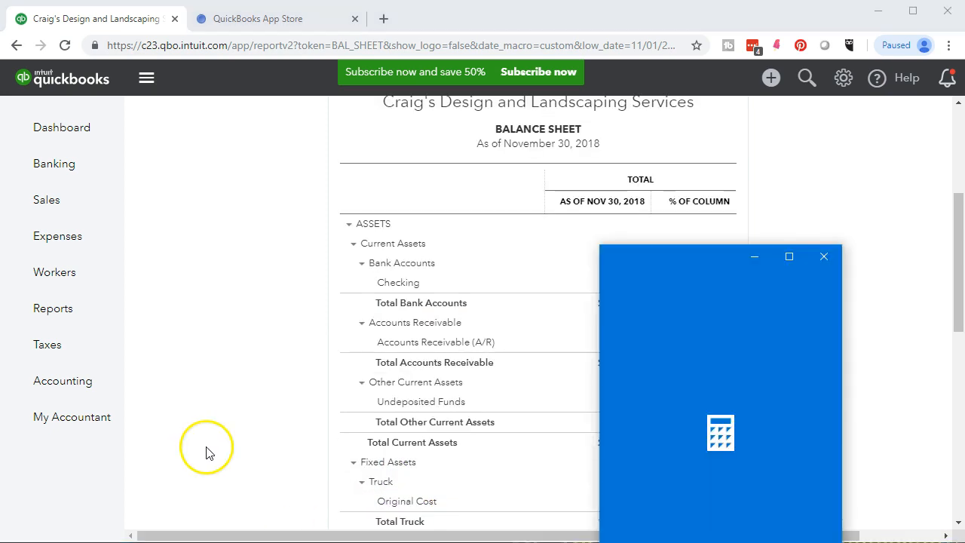
{"action": "left_click_drag", "start_coordinate": [673, 270], "coordinate": [143, 193]}
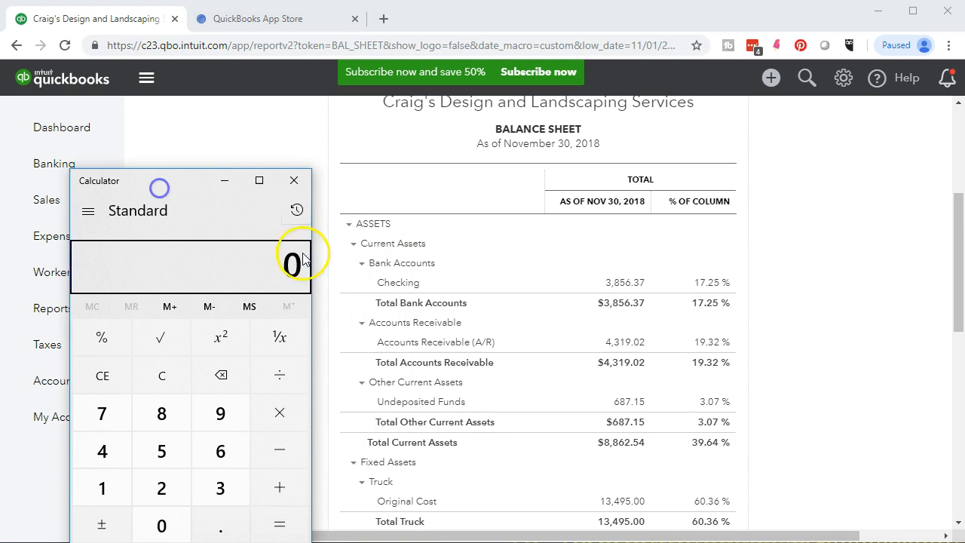
{"action": "type", "text": "3856"}
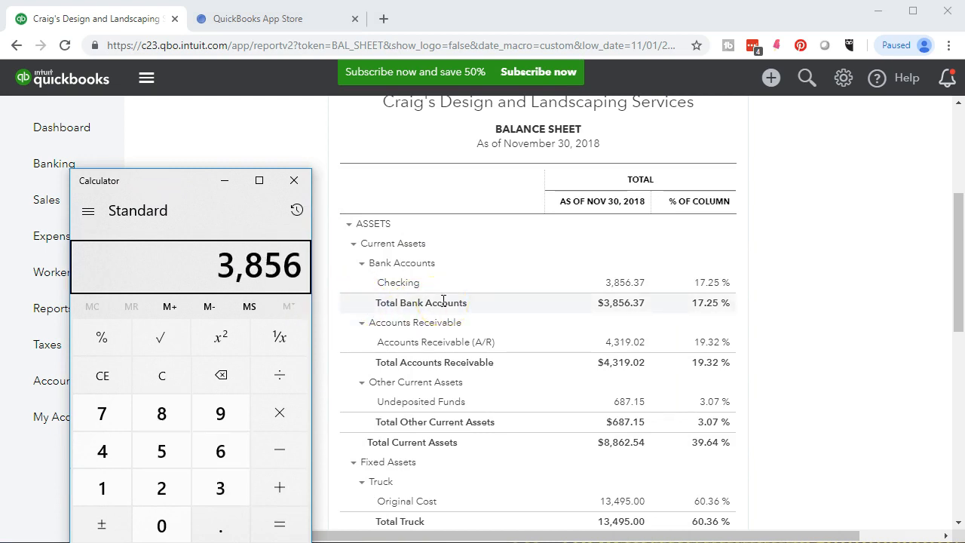
{"action": "type", "text": ".37"}
{"action": "key", "text": "slash"}
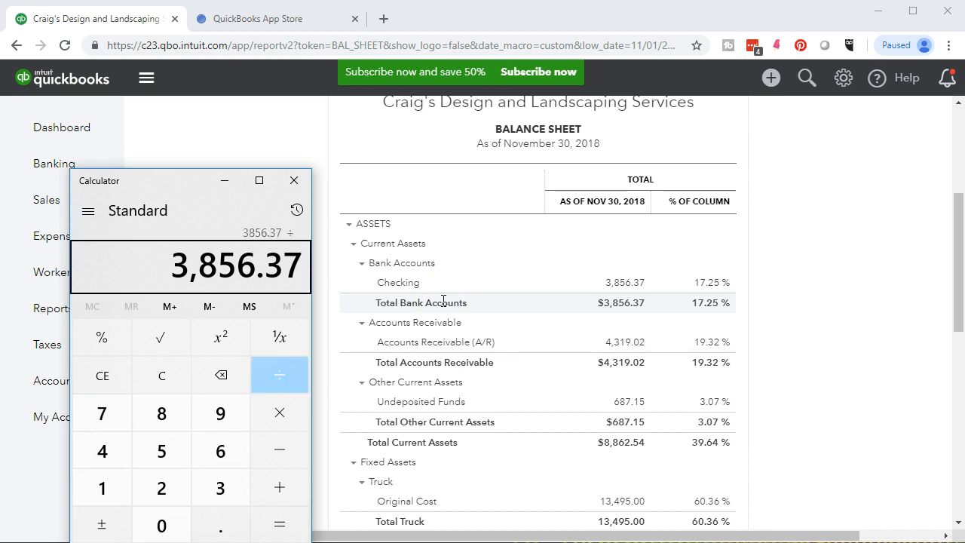
{"action": "scroll", "coordinate": [678, 362], "scroll_direction": "down", "scroll_amount": 3}
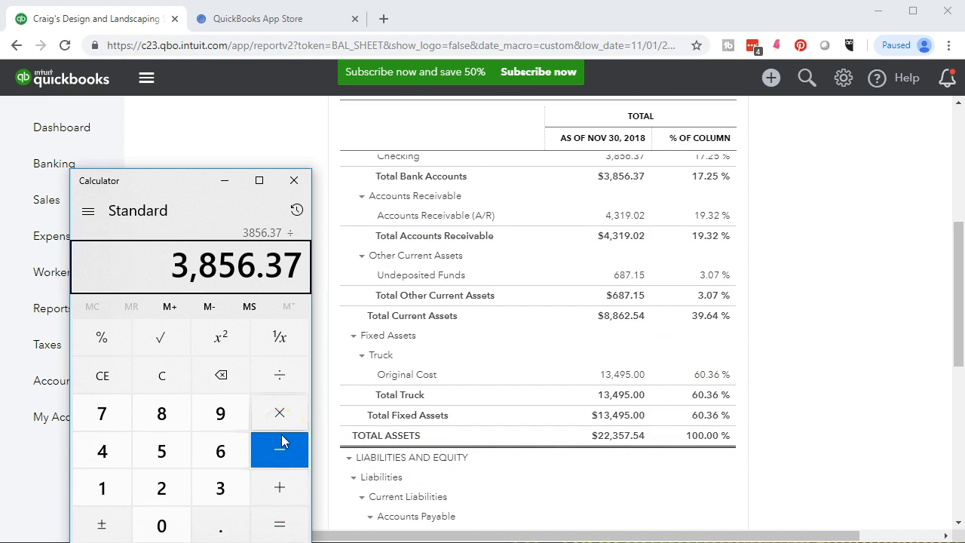
{"action": "type", "text": "22357.54"}
{"action": "key", "text": "Return"}
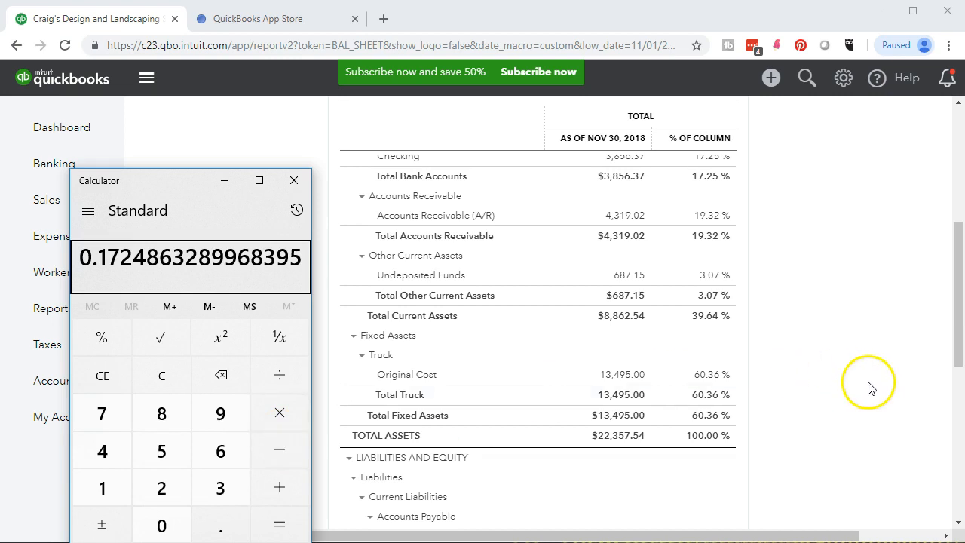
{"action": "scroll", "coordinate": [867, 389], "scroll_direction": "up", "scroll_amount": 2}
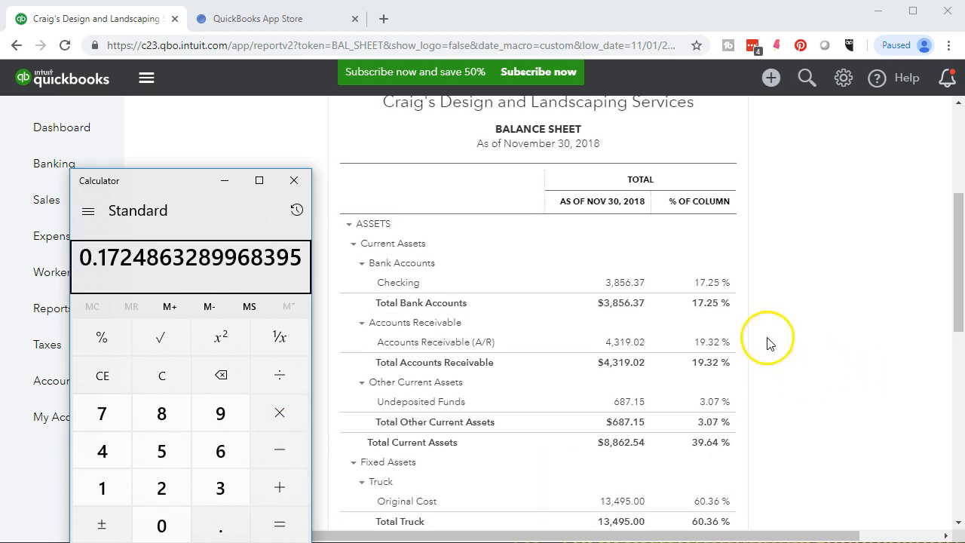
{"action": "left_click", "coordinate": [294, 183]}
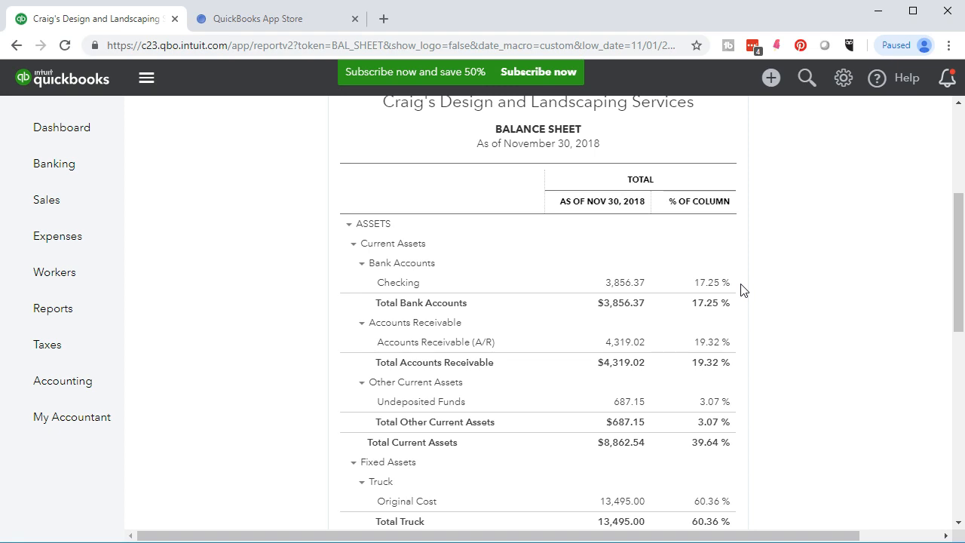
Remove the % of Column comparison and rerun the balance sheet.
{"action": "scroll", "coordinate": [598, 229], "scroll_direction": "up", "scroll_amount": 3}
{"action": "left_click", "coordinate": [603, 217]}
{"action": "left_click", "coordinate": [592, 355]}
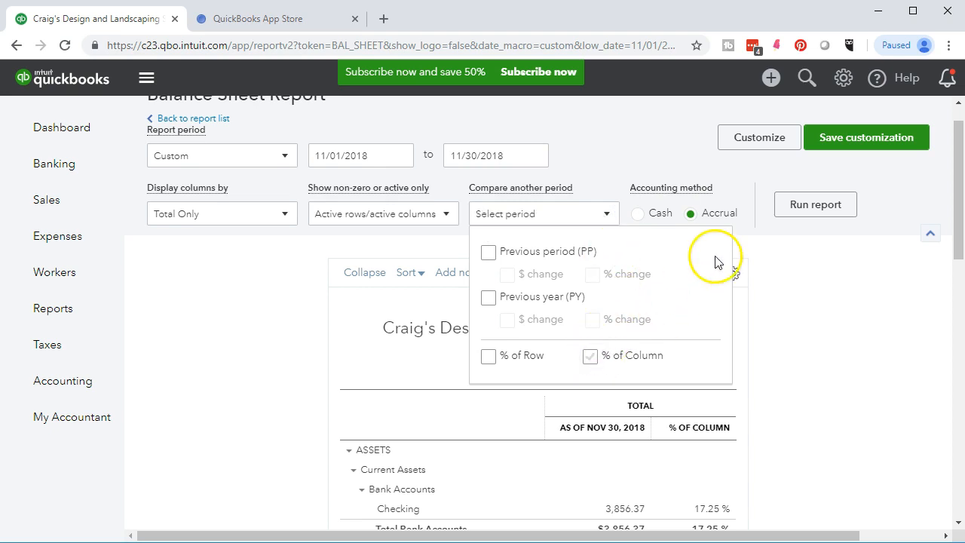
{"action": "left_click", "coordinate": [804, 210]}
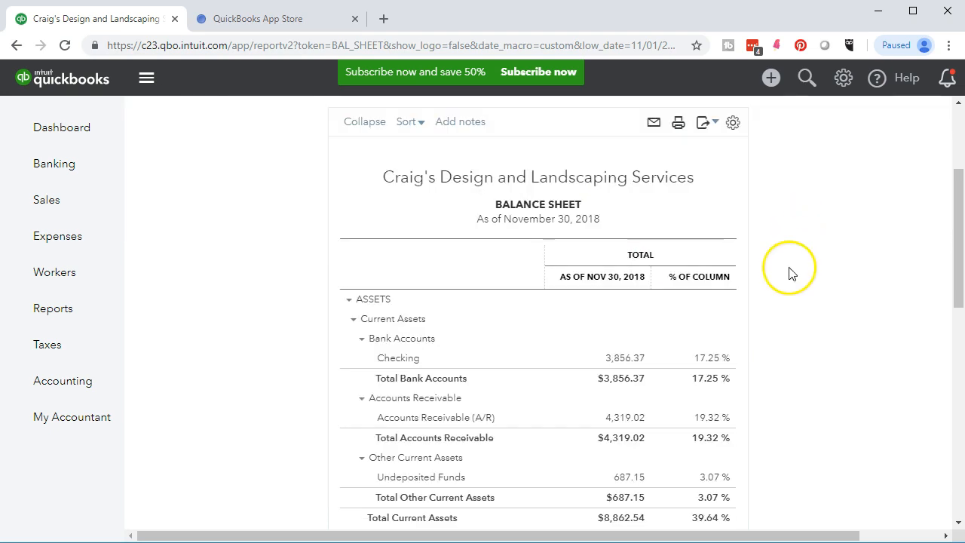
{"action": "scroll", "coordinate": [790, 271], "scroll_direction": "up", "scroll_amount": 3}
{"action": "left_click", "coordinate": [798, 241]}
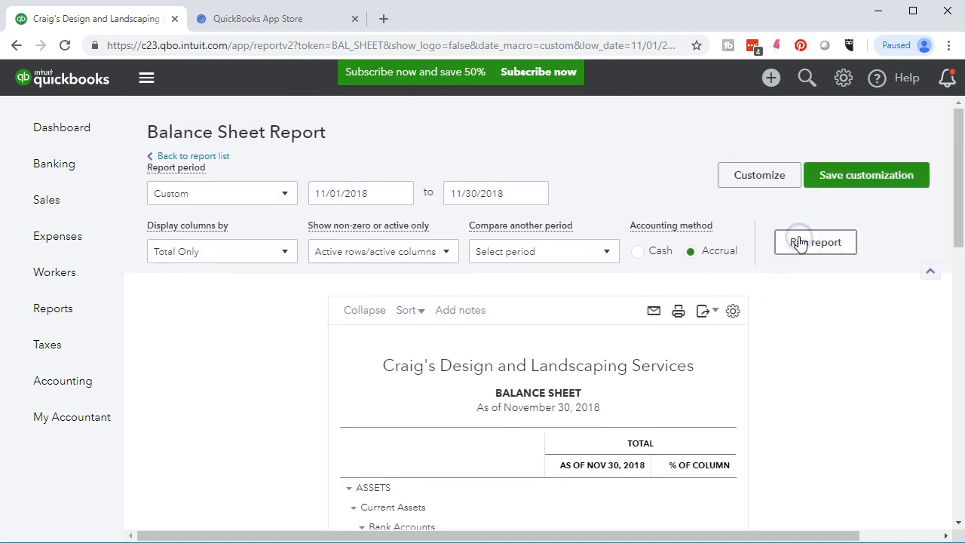
{"action": "scroll", "coordinate": [808, 356], "scroll_direction": "up", "scroll_amount": 3}
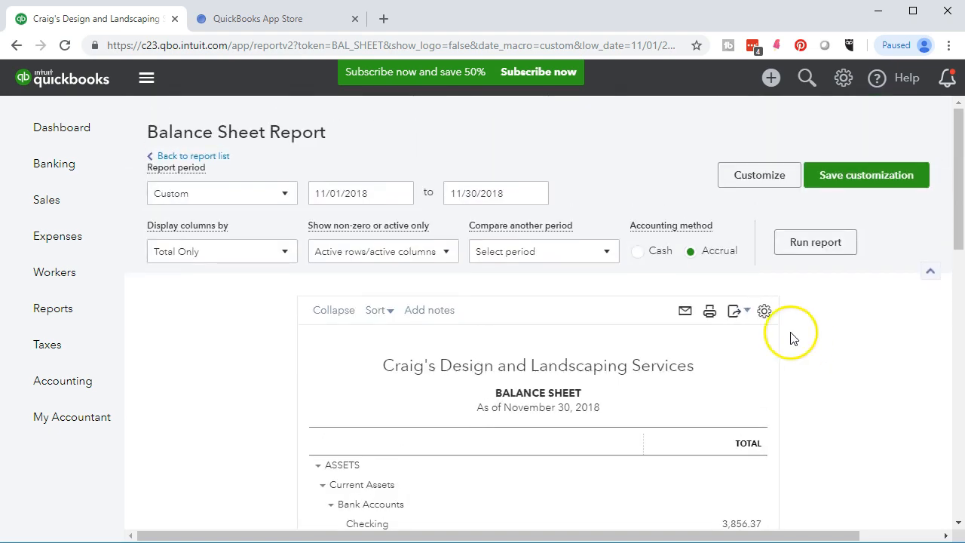
Switch the accounting method to Cash, rerun the balance sheet and review its asset accounts.
{"action": "left_click", "coordinate": [656, 251]}
{"action": "left_click", "coordinate": [712, 263]}
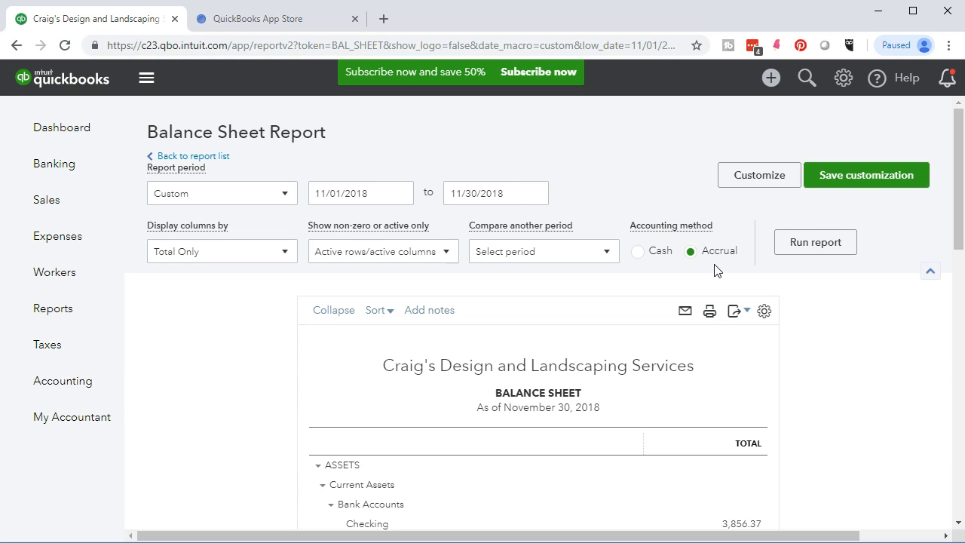
{"action": "left_click", "coordinate": [645, 254]}
{"action": "left_click", "coordinate": [640, 252]}
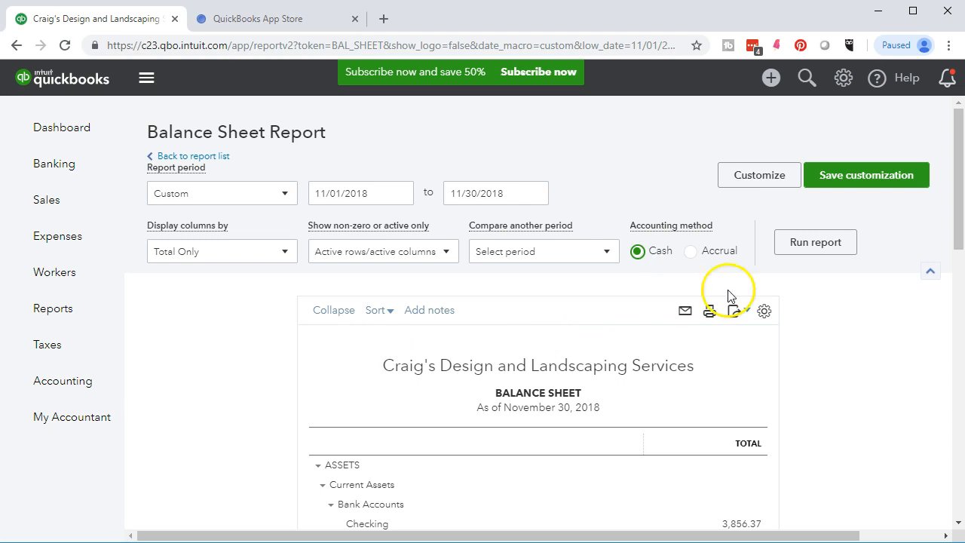
{"action": "left_click", "coordinate": [807, 243]}
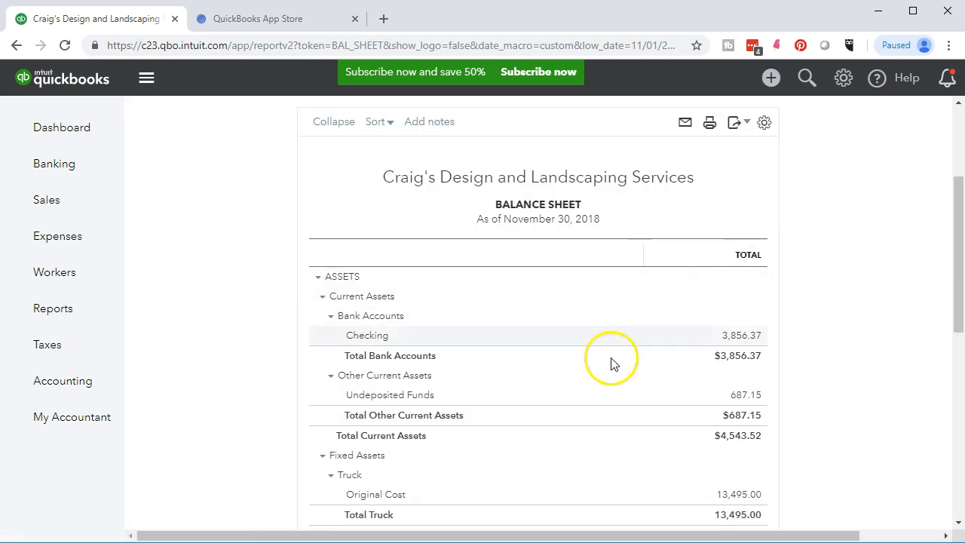
{"action": "scroll", "coordinate": [238, 447], "scroll_direction": "down", "scroll_amount": 1}
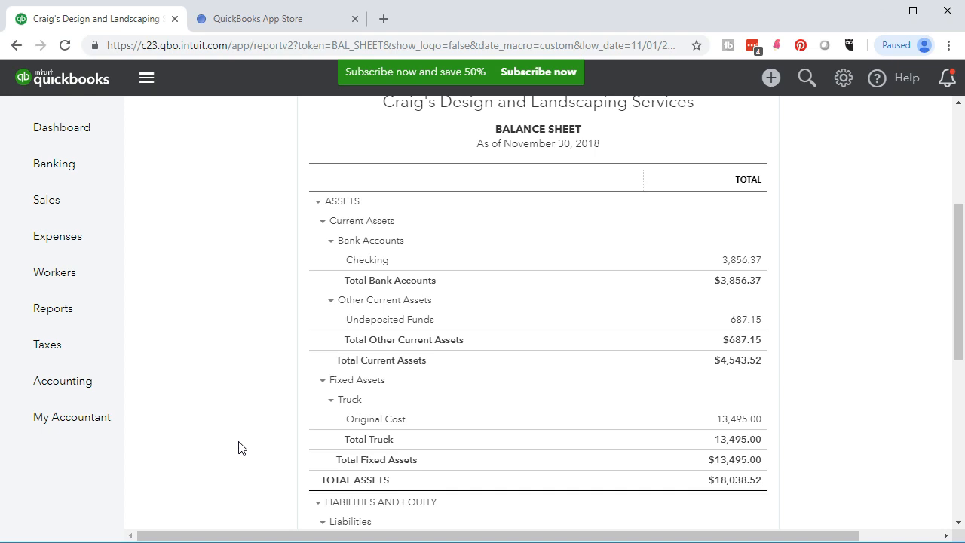
{"action": "scroll", "coordinate": [238, 448], "scroll_direction": "up", "scroll_amount": 2}
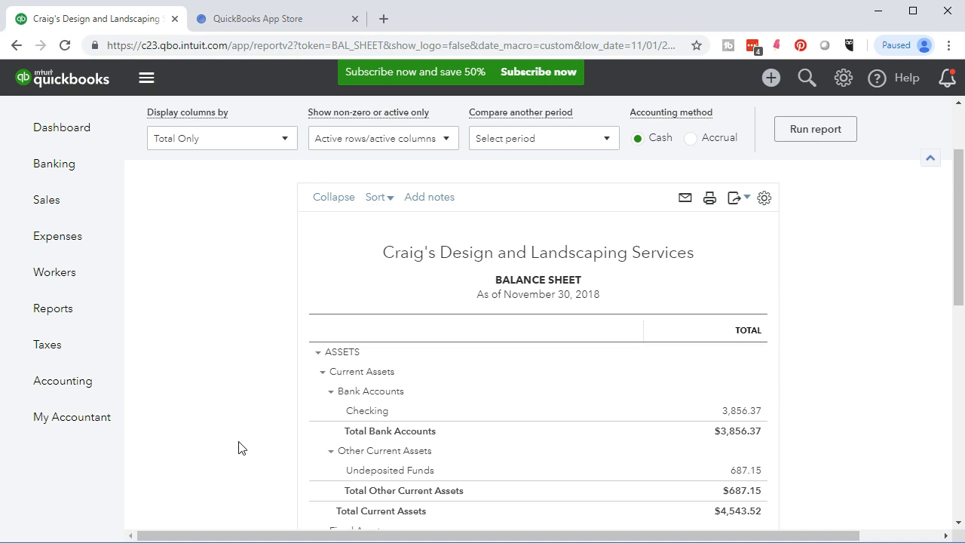
Set the accounting method back to Accrual, rerun the balance sheet and review the receivable and payable accounts.
{"action": "left_click", "coordinate": [689, 139]}
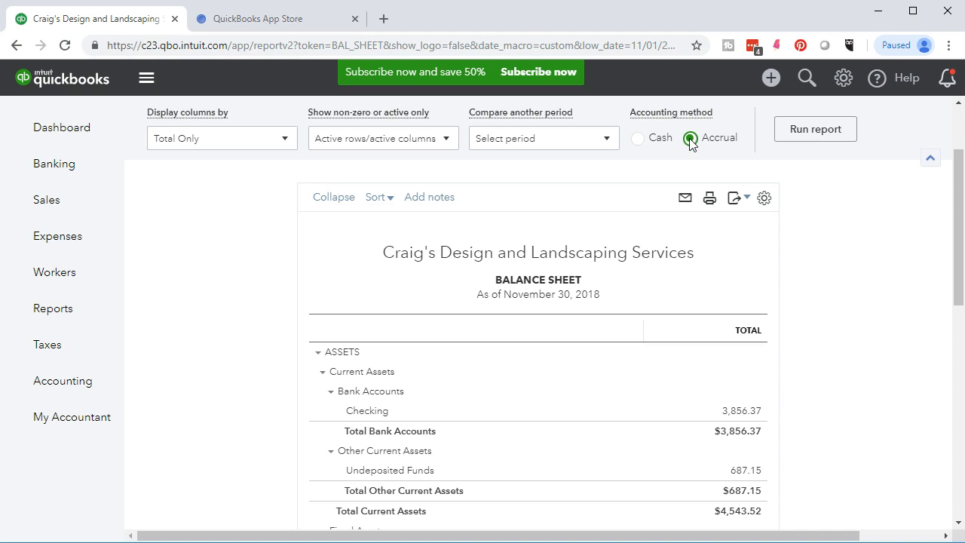
{"action": "left_click", "coordinate": [799, 128]}
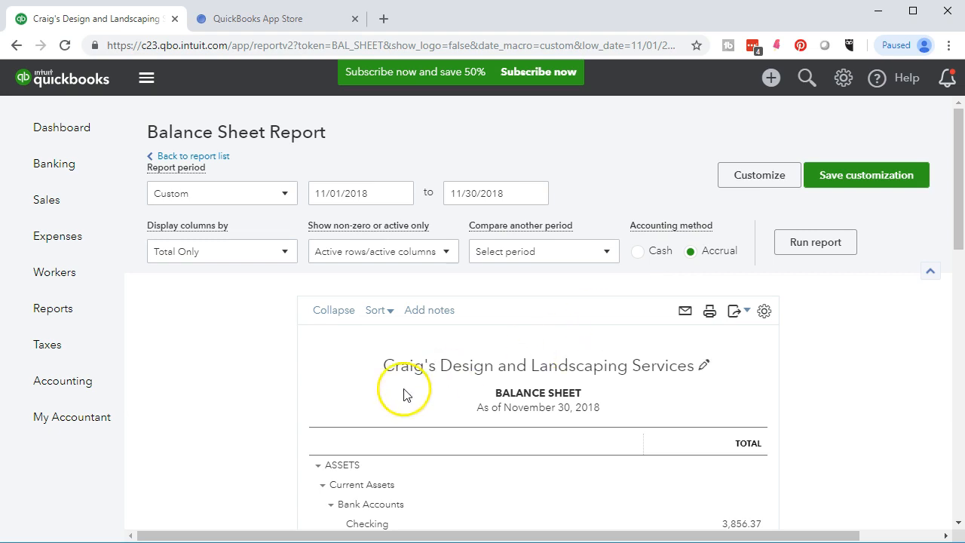
{"action": "scroll", "coordinate": [276, 412], "scroll_direction": "down", "scroll_amount": 3}
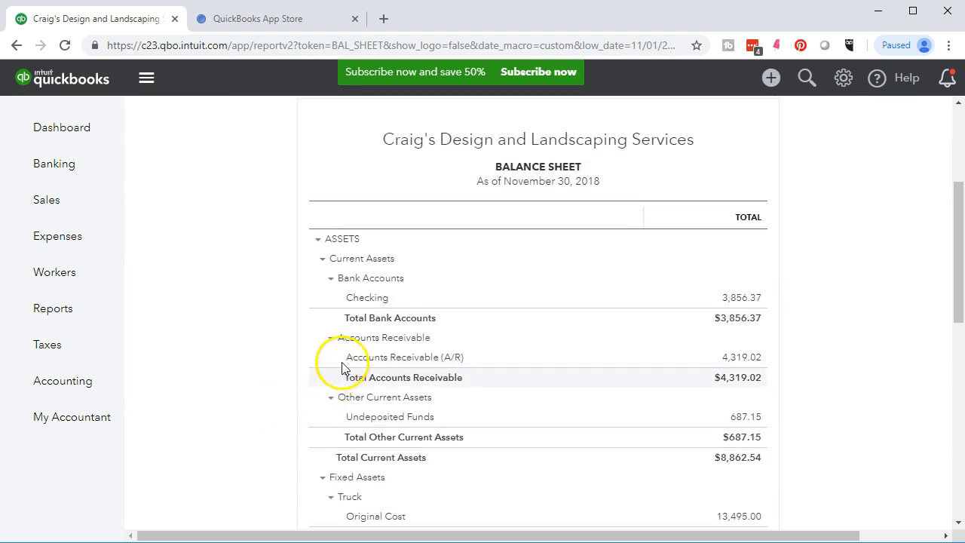
{"action": "scroll", "coordinate": [233, 392], "scroll_direction": "down", "scroll_amount": 4}
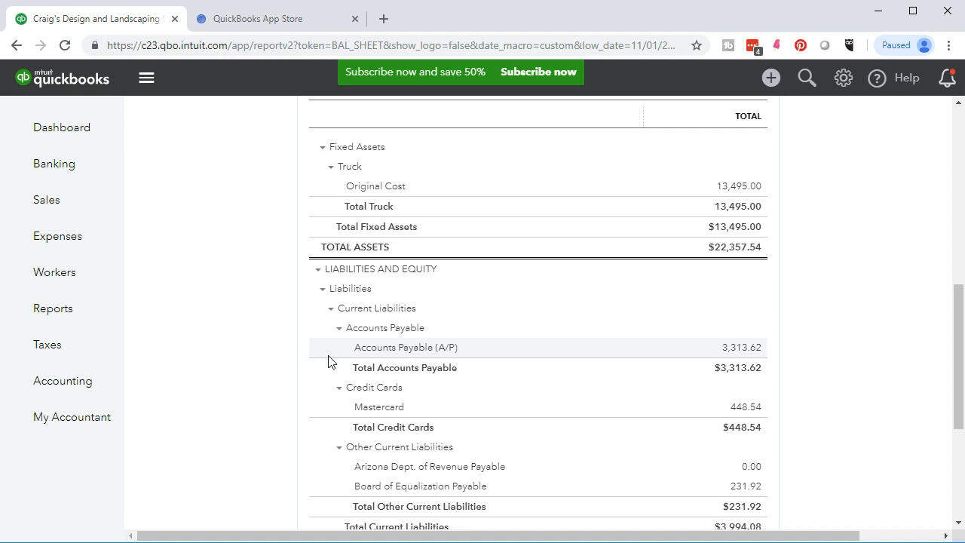
{"action": "left_click", "coordinate": [337, 409]}
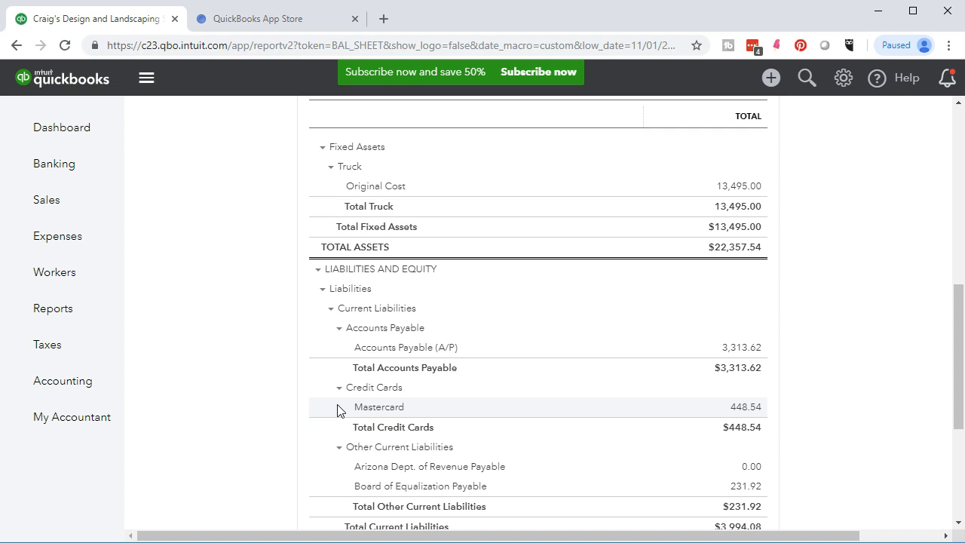
{"action": "scroll", "coordinate": [337, 410], "scroll_direction": "up", "scroll_amount": 9}
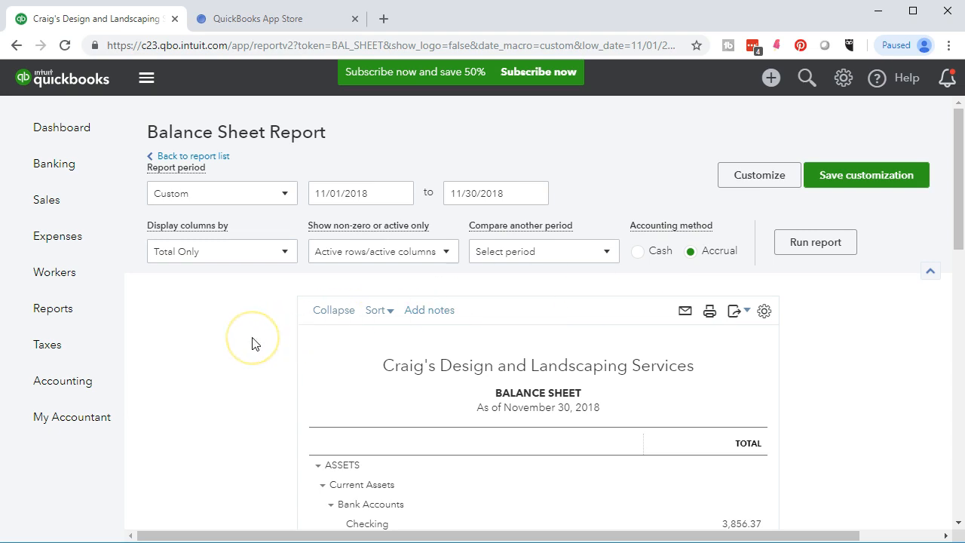
Collapse the balance sheet's sub-account detail and look through the condensed report to its end.
{"action": "scroll", "coordinate": [252, 343], "scroll_direction": "down", "scroll_amount": 1}
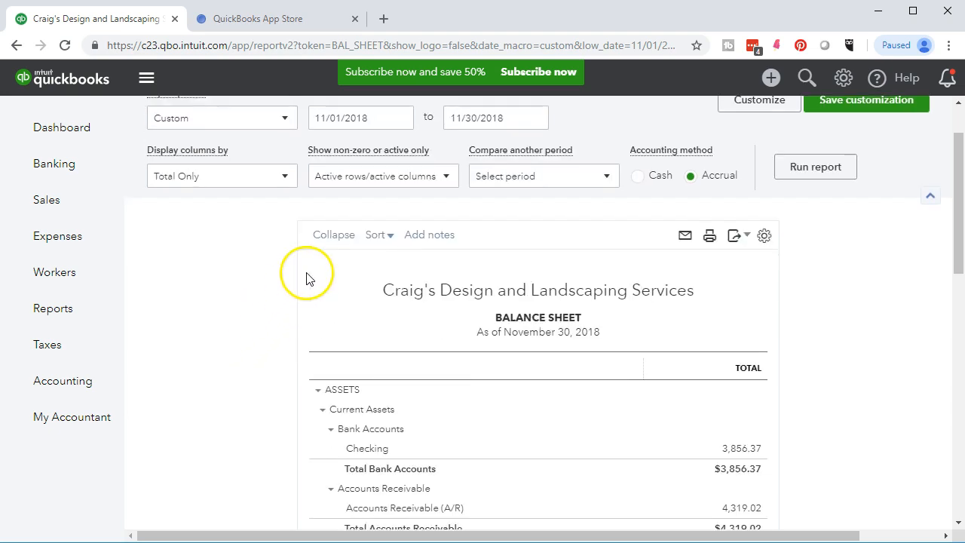
{"action": "left_click", "coordinate": [331, 241]}
{"action": "scroll", "coordinate": [254, 308], "scroll_direction": "down", "scroll_amount": 1}
{"action": "scroll", "coordinate": [238, 323], "scroll_direction": "down", "scroll_amount": 4}
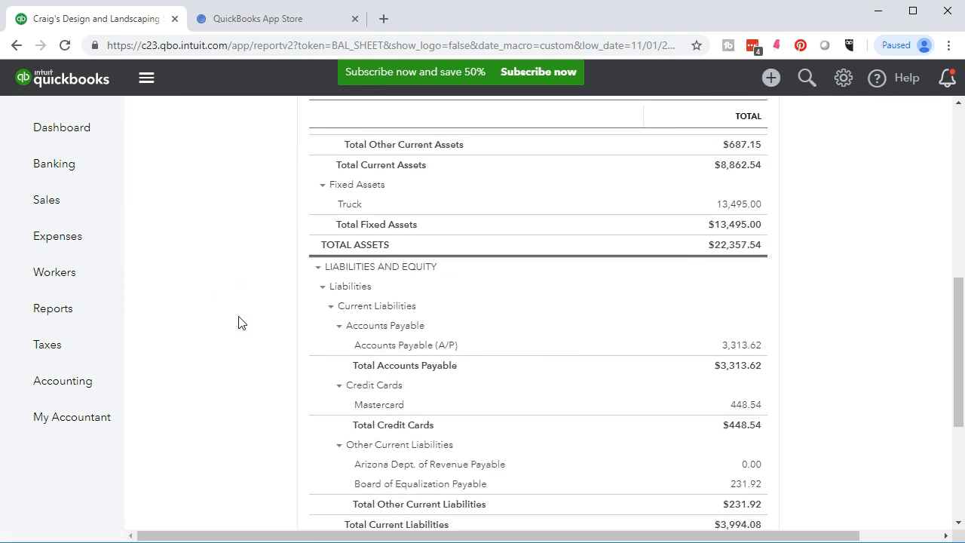
{"action": "scroll", "coordinate": [238, 322], "scroll_direction": "down", "scroll_amount": 2}
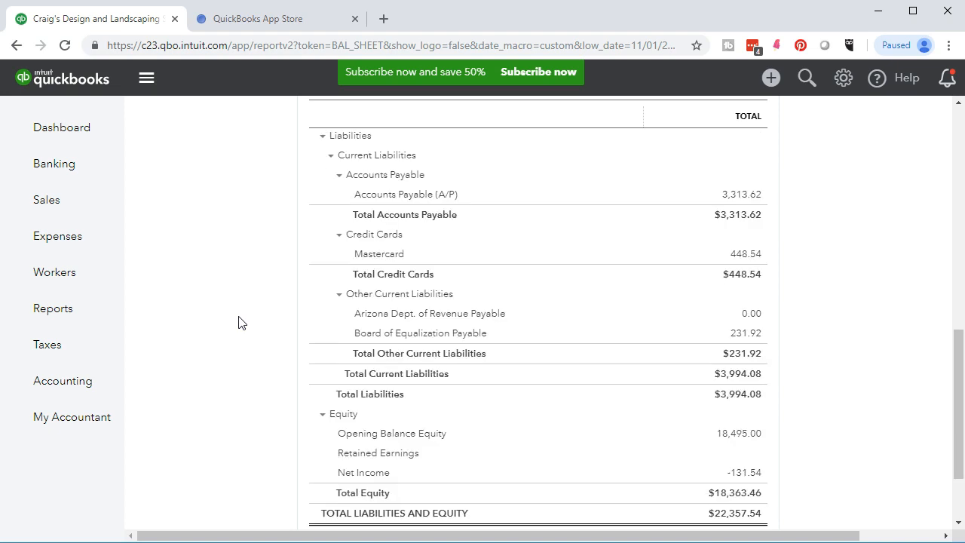
{"action": "scroll", "coordinate": [238, 323], "scroll_direction": "down", "scroll_amount": 2}
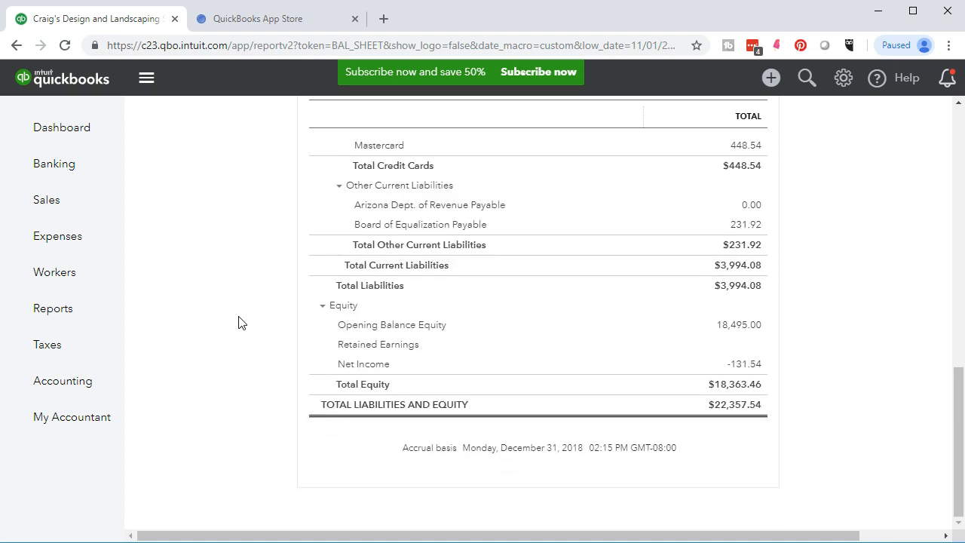
{"action": "scroll", "coordinate": [238, 323], "scroll_direction": "up", "scroll_amount": 8}
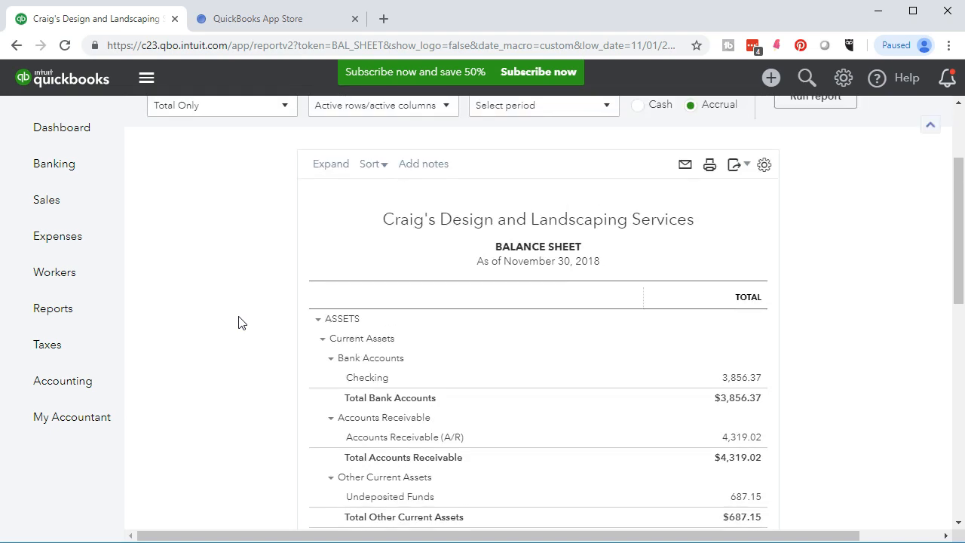
{"action": "scroll", "coordinate": [238, 323], "scroll_direction": "up", "scroll_amount": 1}
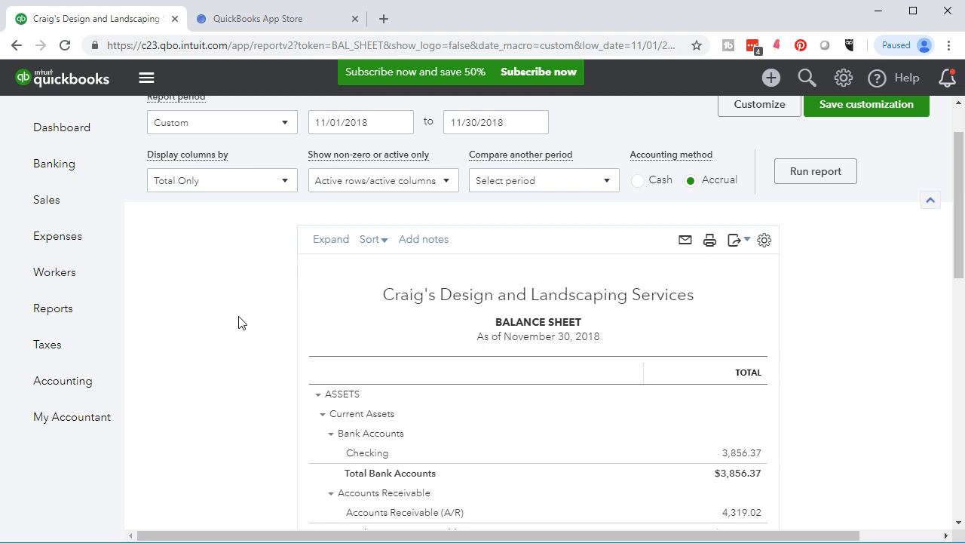
Expand the balance sheet again and review the truck's sub-account detail under Fixed Assets.
{"action": "left_click", "coordinate": [329, 241]}
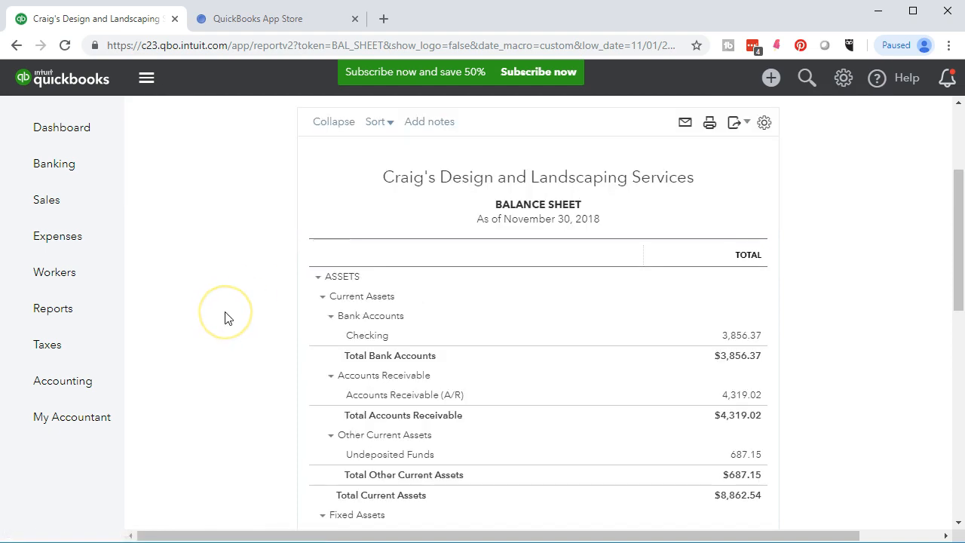
{"action": "scroll", "coordinate": [226, 317], "scroll_direction": "down", "scroll_amount": 2}
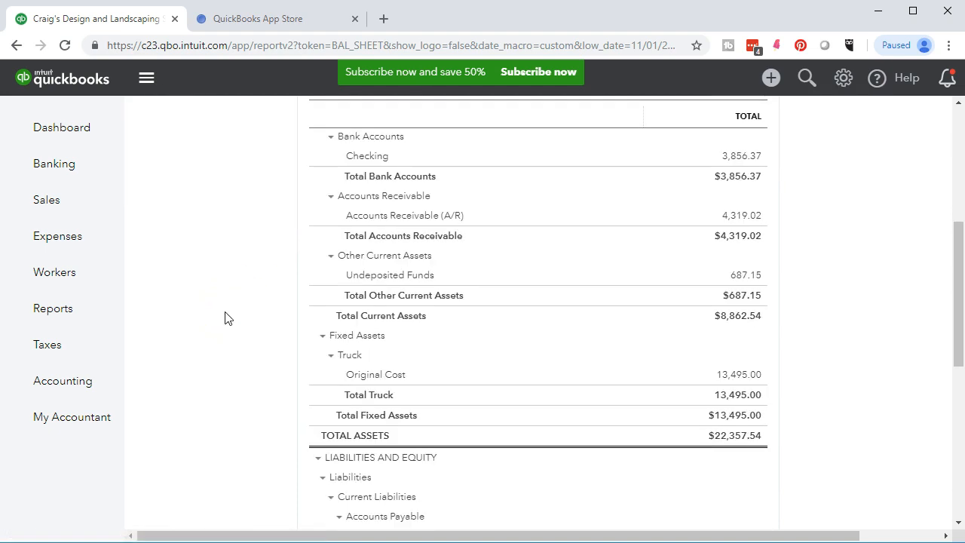
{"action": "scroll", "coordinate": [226, 316], "scroll_direction": "up", "scroll_amount": 4}
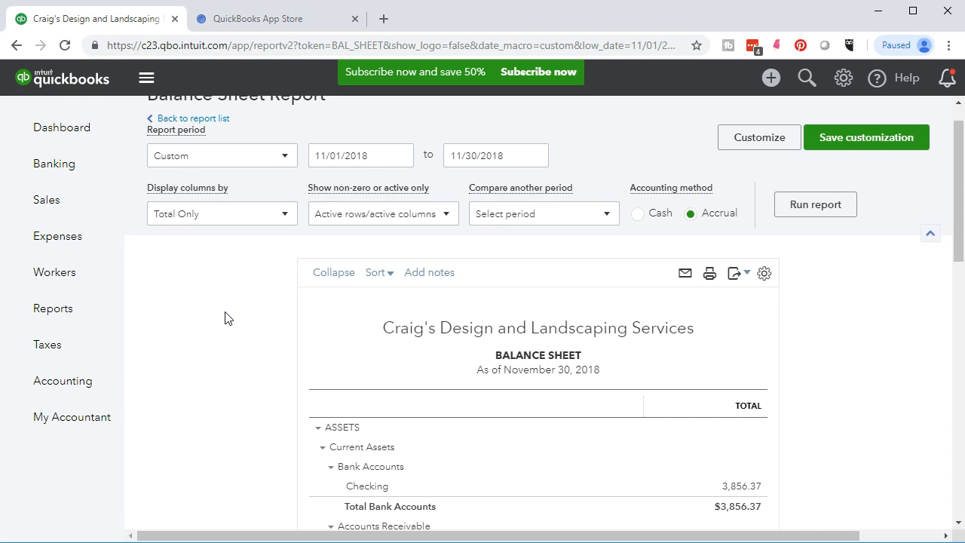
Open the balance sheet's options for sorting by total and examine the order of the report's rows.
{"action": "left_click", "coordinate": [392, 275]}
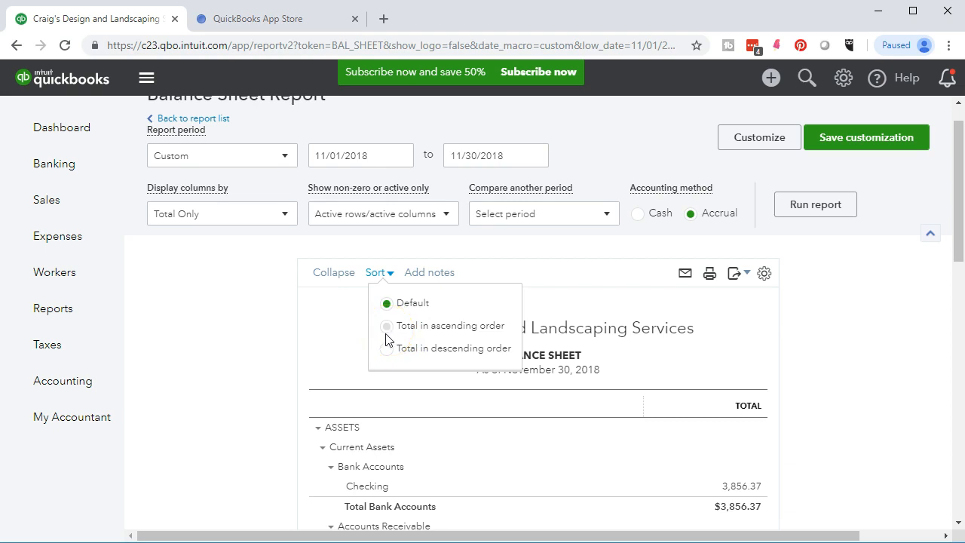
{"action": "scroll", "coordinate": [274, 368], "scroll_direction": "down", "scroll_amount": 2}
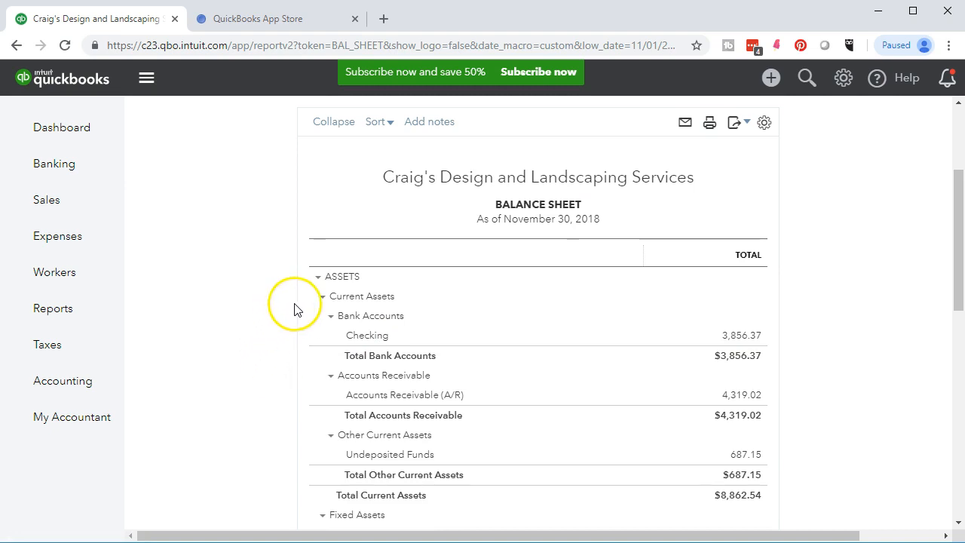
{"action": "scroll", "coordinate": [274, 329], "scroll_direction": "down", "scroll_amount": 1}
{"action": "scroll", "coordinate": [274, 328], "scroll_direction": "down", "scroll_amount": 4}
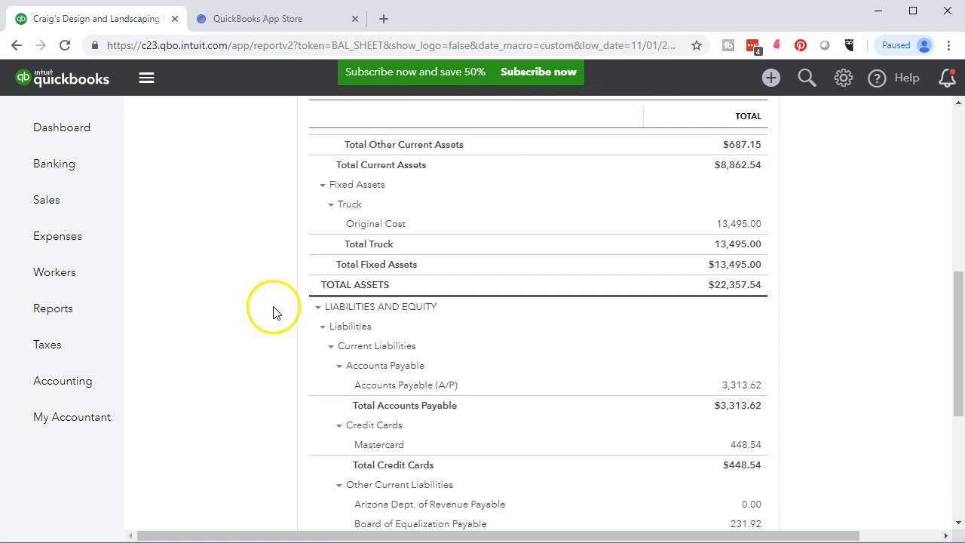
Review the rest of the balance sheet sorted by descending total and restore the Default sort order.
{"action": "scroll", "coordinate": [263, 331], "scroll_direction": "down", "scroll_amount": 3}
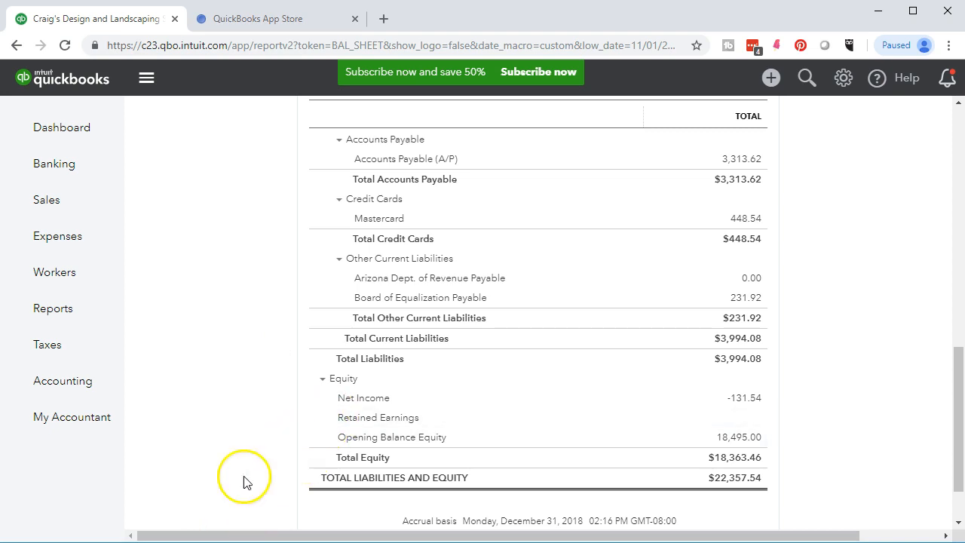
{"action": "left_click", "coordinate": [379, 316]}
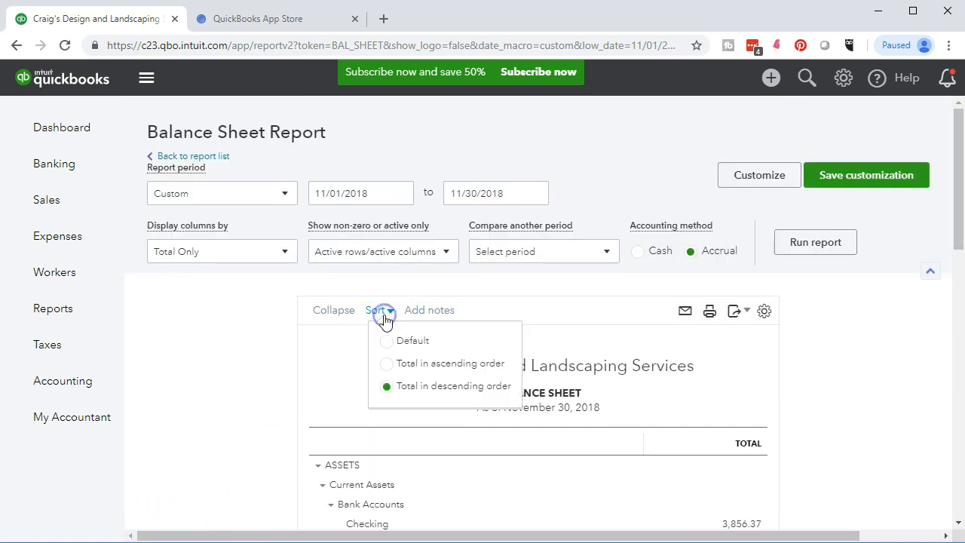
{"action": "left_click", "coordinate": [389, 344]}
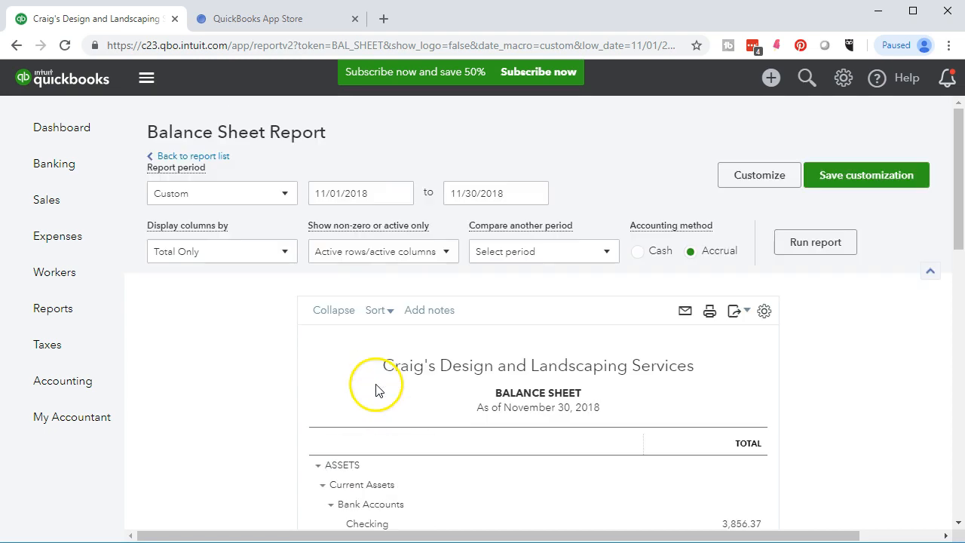
Open a notes field below the balance sheet and remove it without entering any text.
{"action": "left_click", "coordinate": [430, 310]}
{"action": "left_click", "coordinate": [269, 425]}
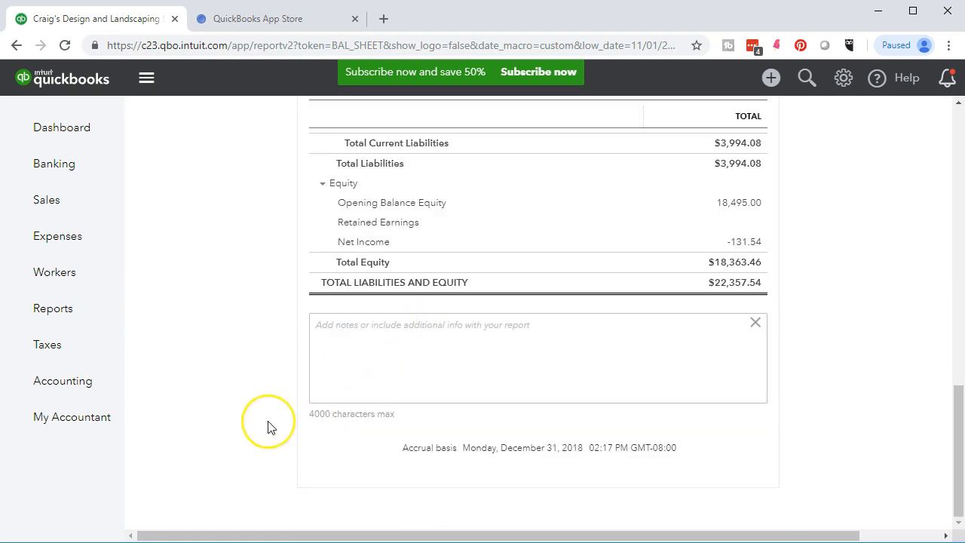
{"action": "left_click", "coordinate": [595, 381]}
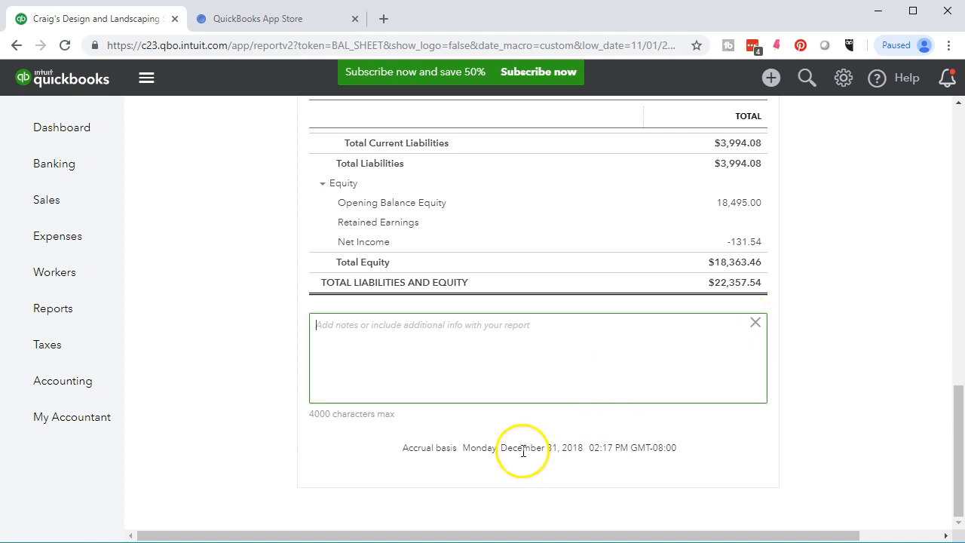
{"action": "left_click", "coordinate": [754, 323]}
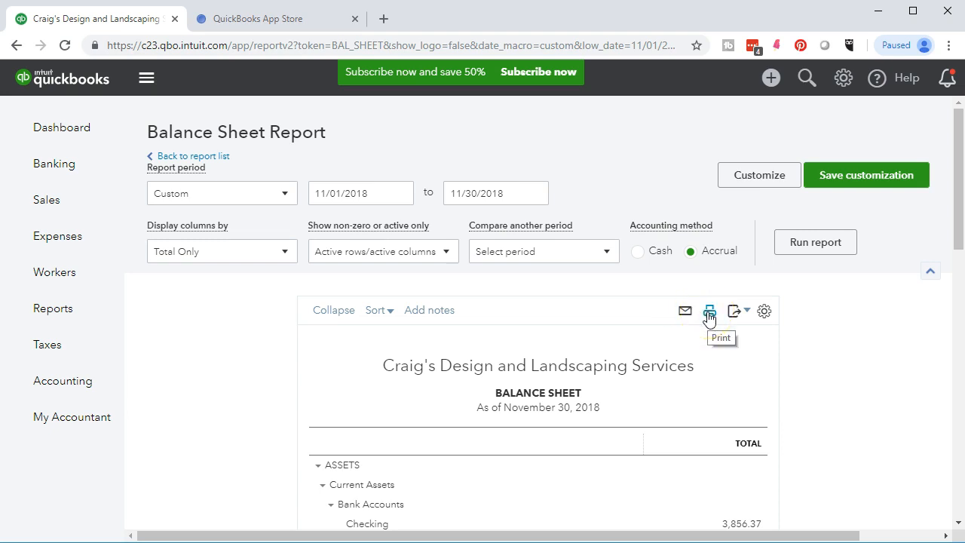
Look at the balance sheet's export formats, turn off the Compact display density and examine the report's row spacing.
{"action": "left_click", "coordinate": [749, 317]}
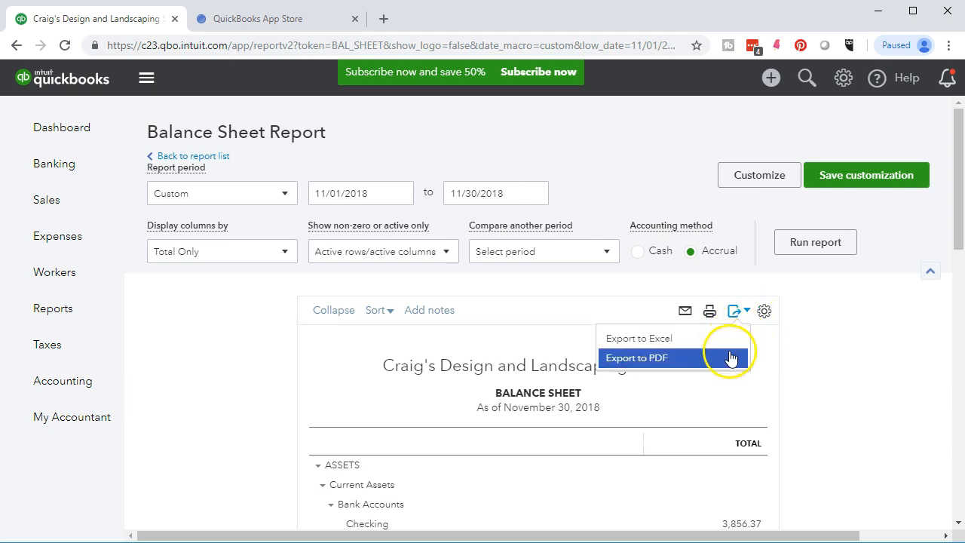
{"action": "left_click", "coordinate": [765, 312]}
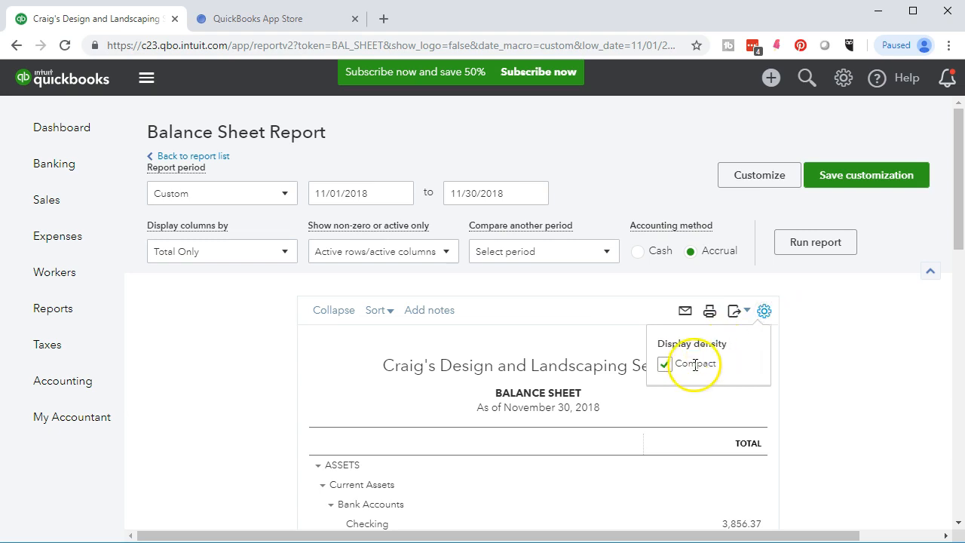
{"action": "left_click", "coordinate": [664, 365]}
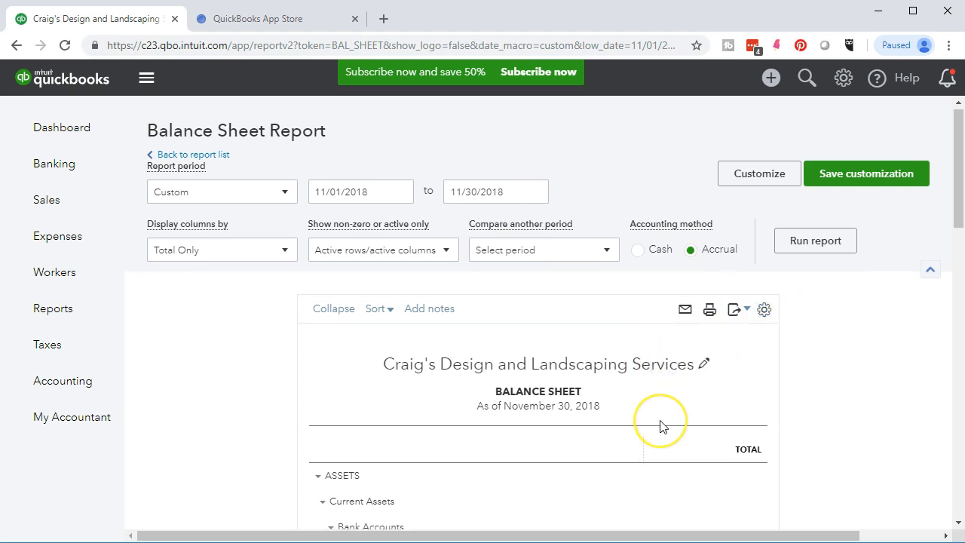
{"action": "scroll", "coordinate": [662, 424], "scroll_direction": "down", "scroll_amount": 5}
{"action": "scroll", "coordinate": [661, 426], "scroll_direction": "up", "scroll_amount": 5}
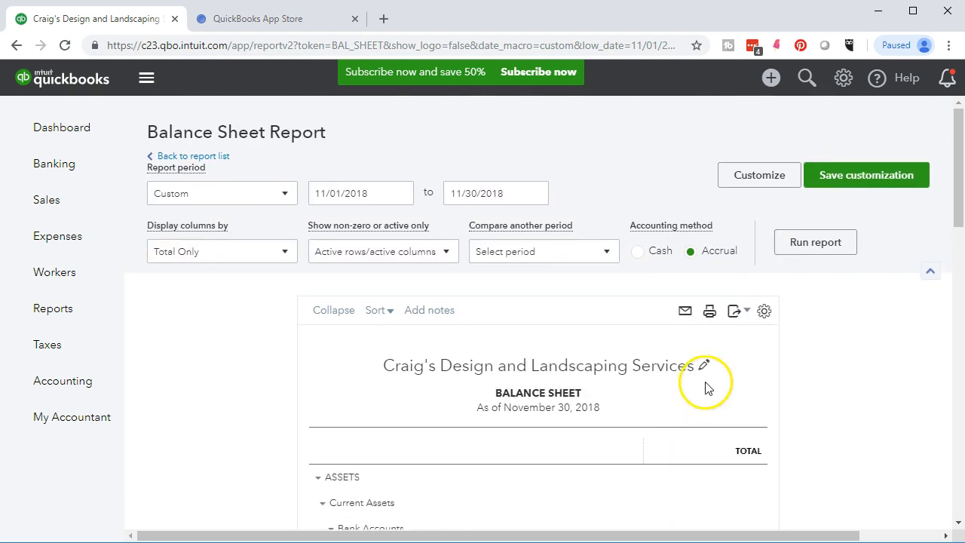
Turn the balance sheet's Compact display density back on.
{"action": "left_click", "coordinate": [766, 312]}
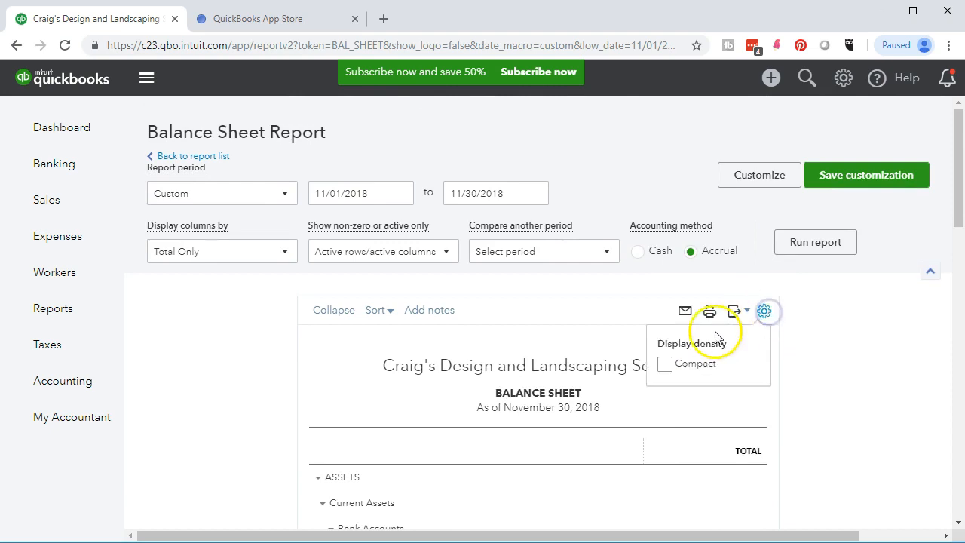
{"action": "left_click", "coordinate": [666, 365]}
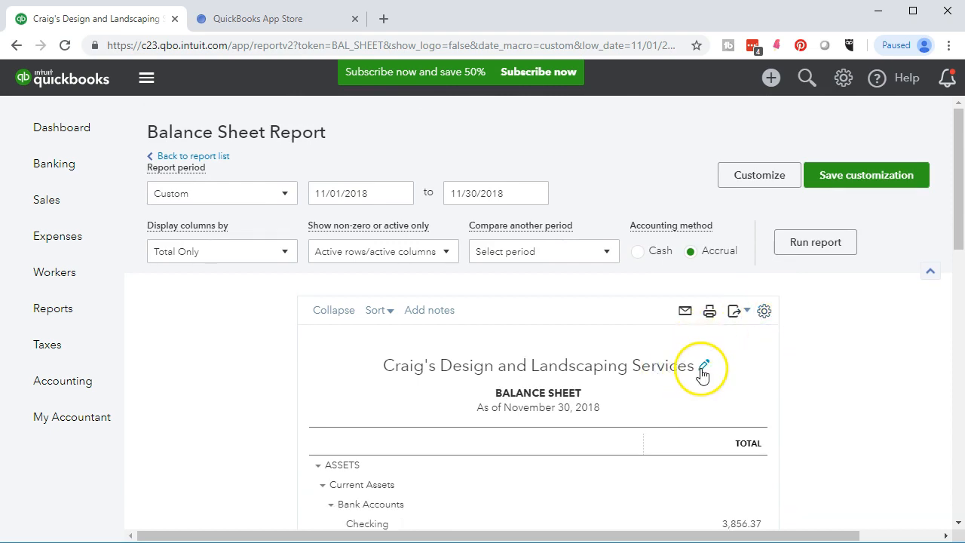
Open the balance sheet's header for editing, including the company name and report title.
{"action": "left_click", "coordinate": [705, 367]}
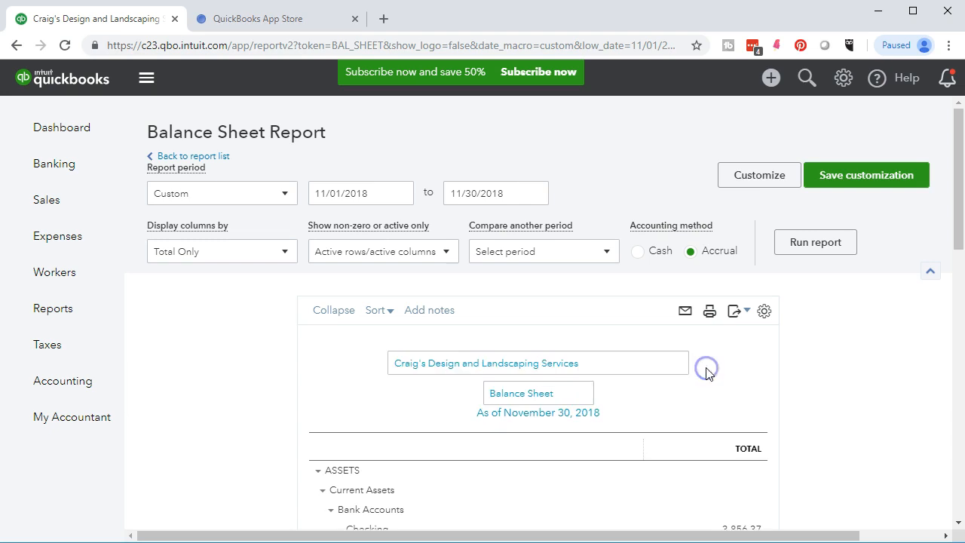